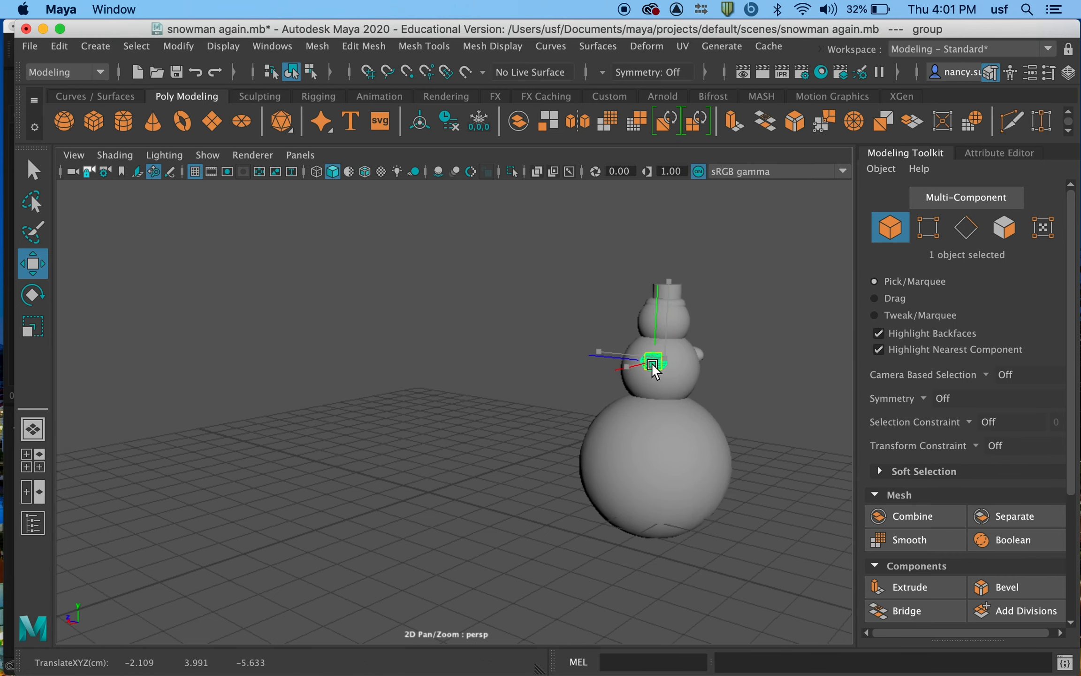
- Check the small arm sphere's placement on the snowman's middle body from another angle and clear the selection
left_click_drag(763, 391, 648, 480, "alt")
left_click_drag(563, 574, 667, 521)
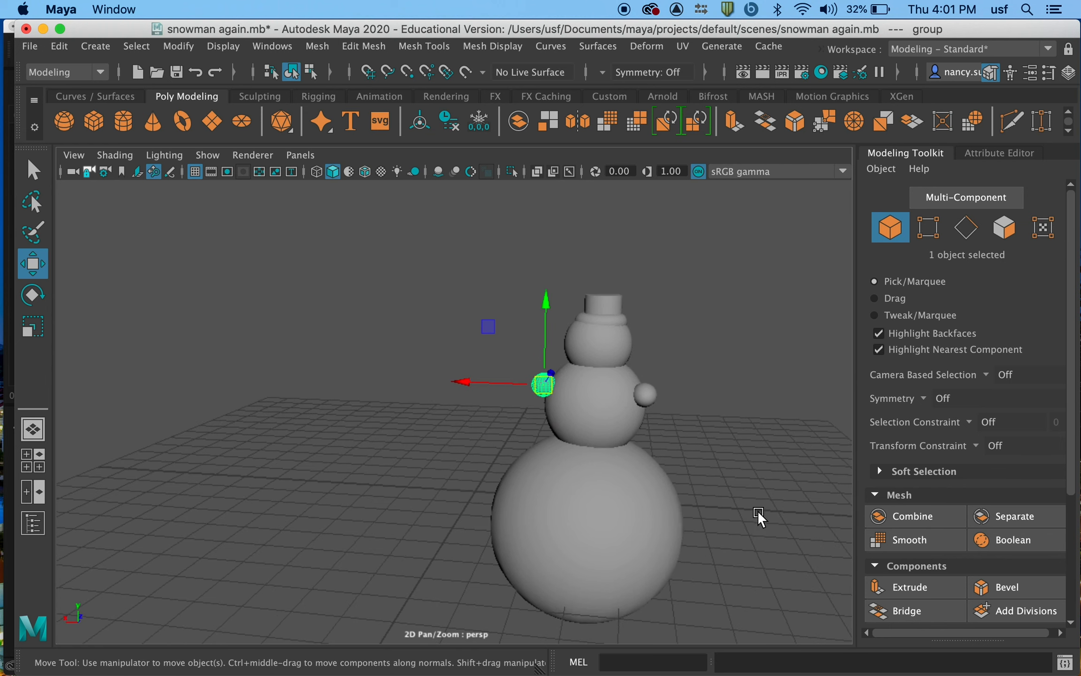
left_click(786, 494)
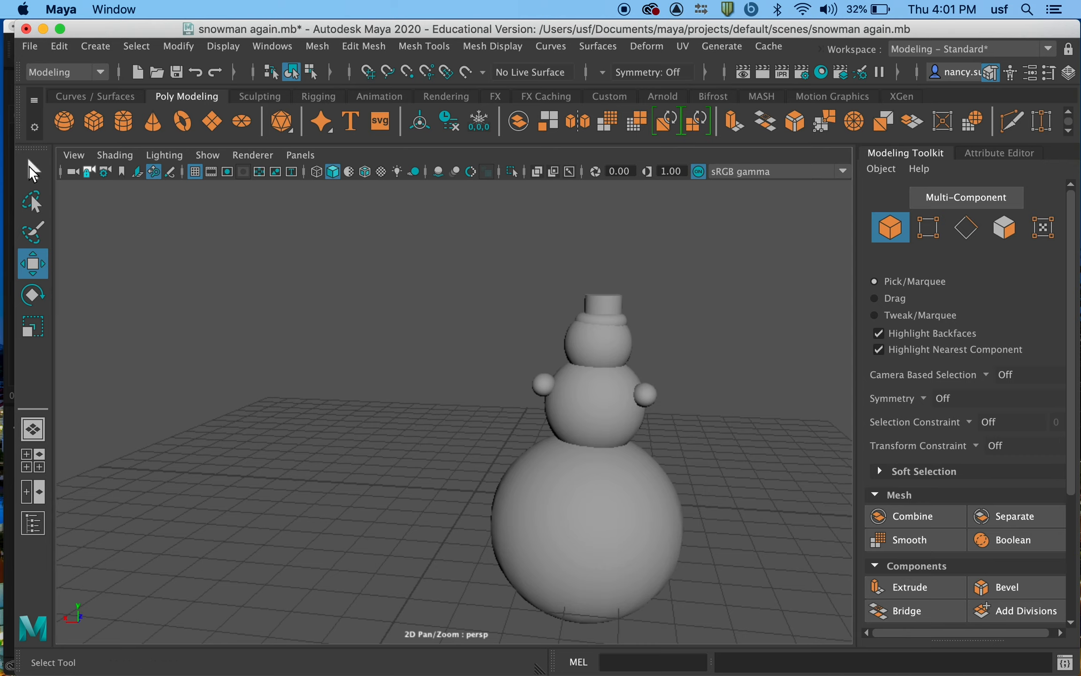
- Select the snowman's head sphere, scale it down slightly and uniformly, and return to the Select tool
left_click(33, 171)
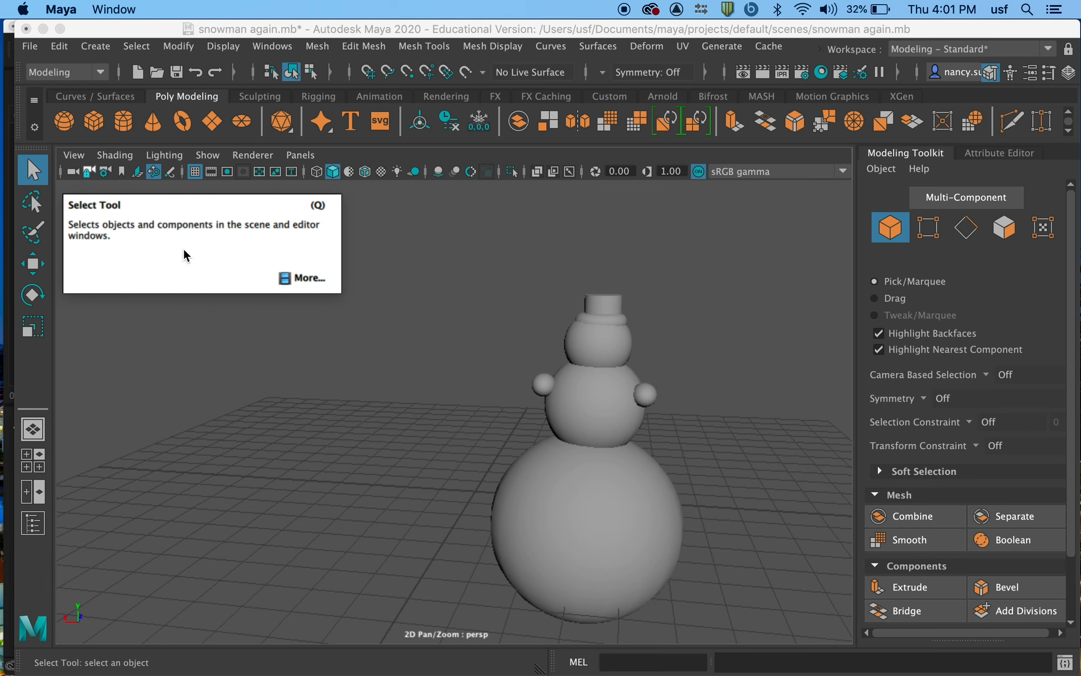
left_click(577, 465)
left_click(591, 402)
left_click(599, 341)
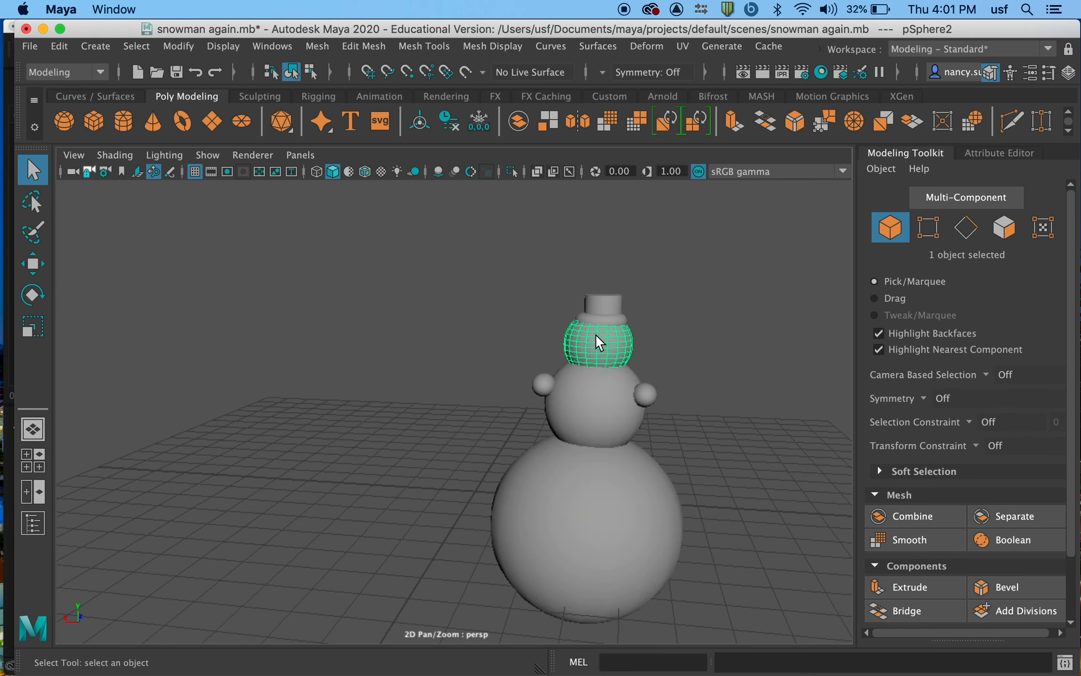
left_click(32, 264)
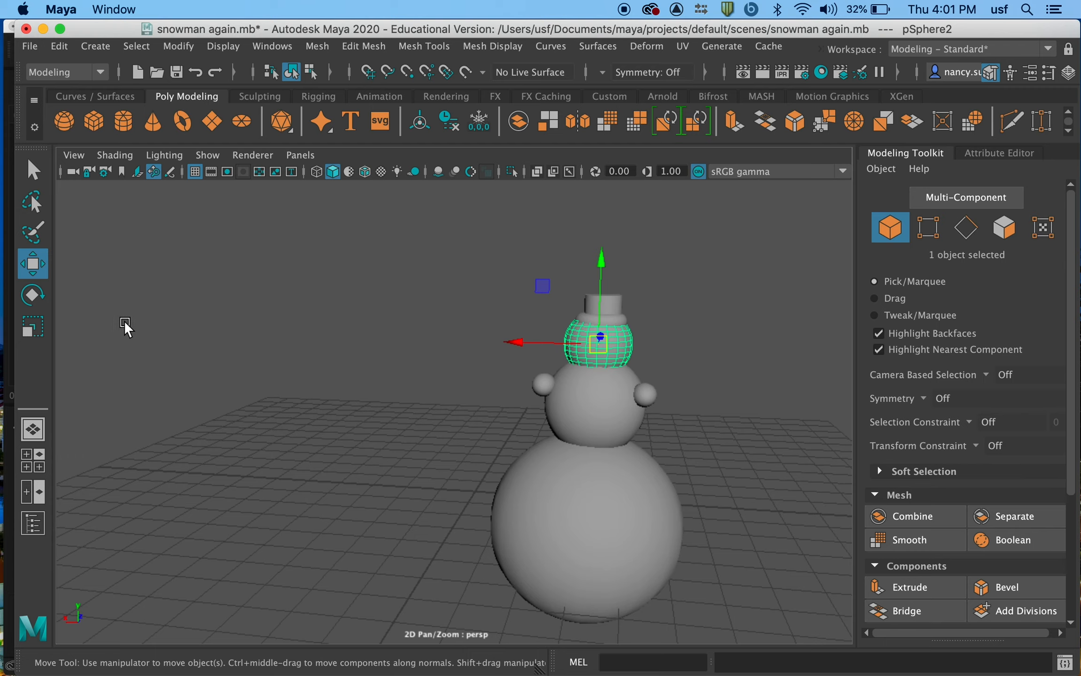
left_click(32, 294)
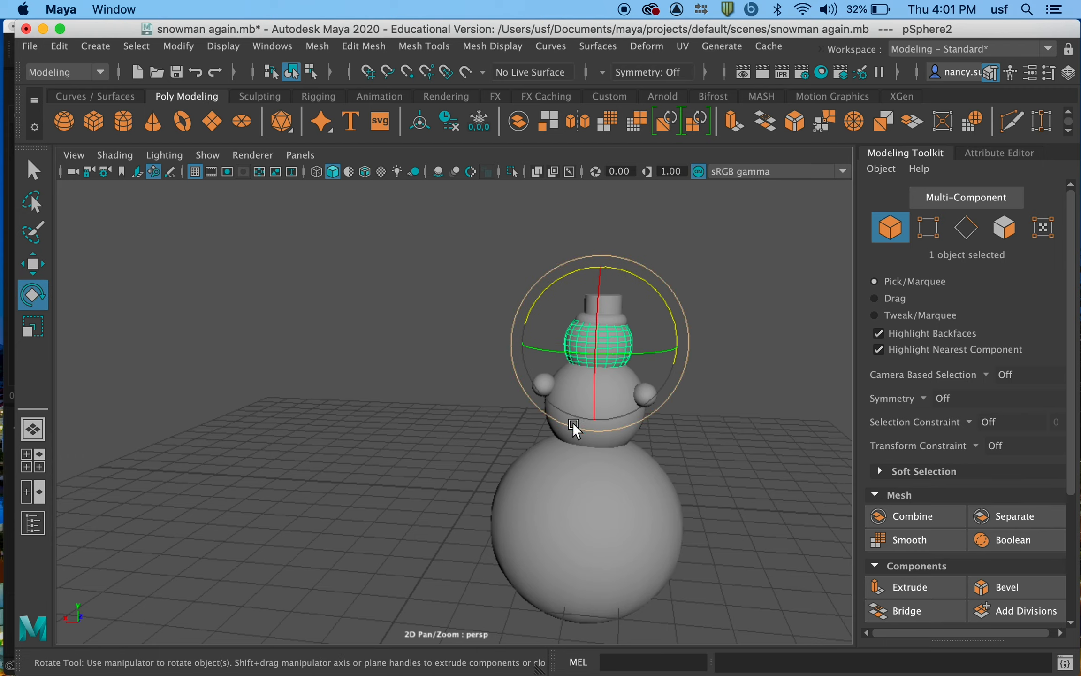
left_click(24, 324)
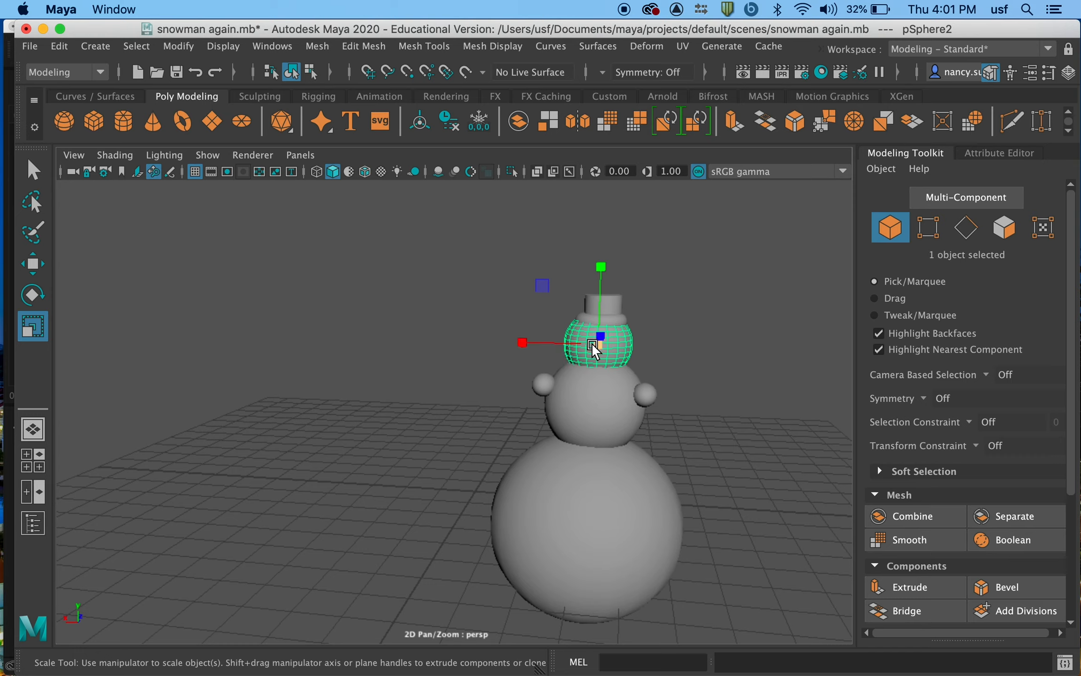
mouse_move(594, 346)
left_mouse_down()
mouse_move(666, 346)
mouse_move(560, 346)
mouse_move(591, 347)
left_mouse_up()
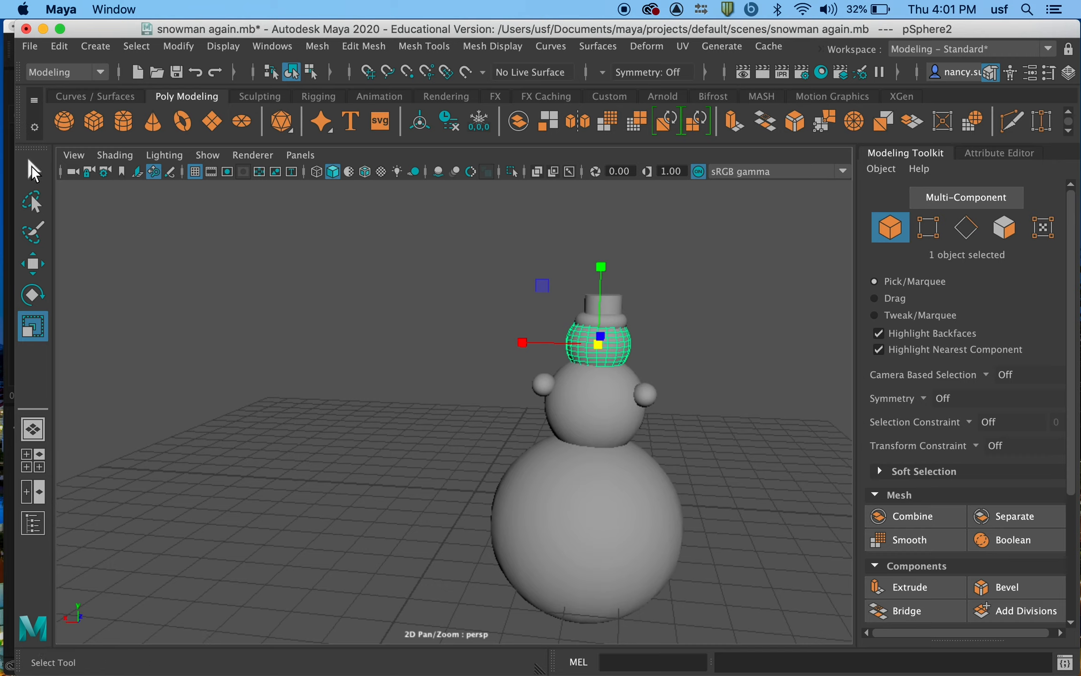
key("q")
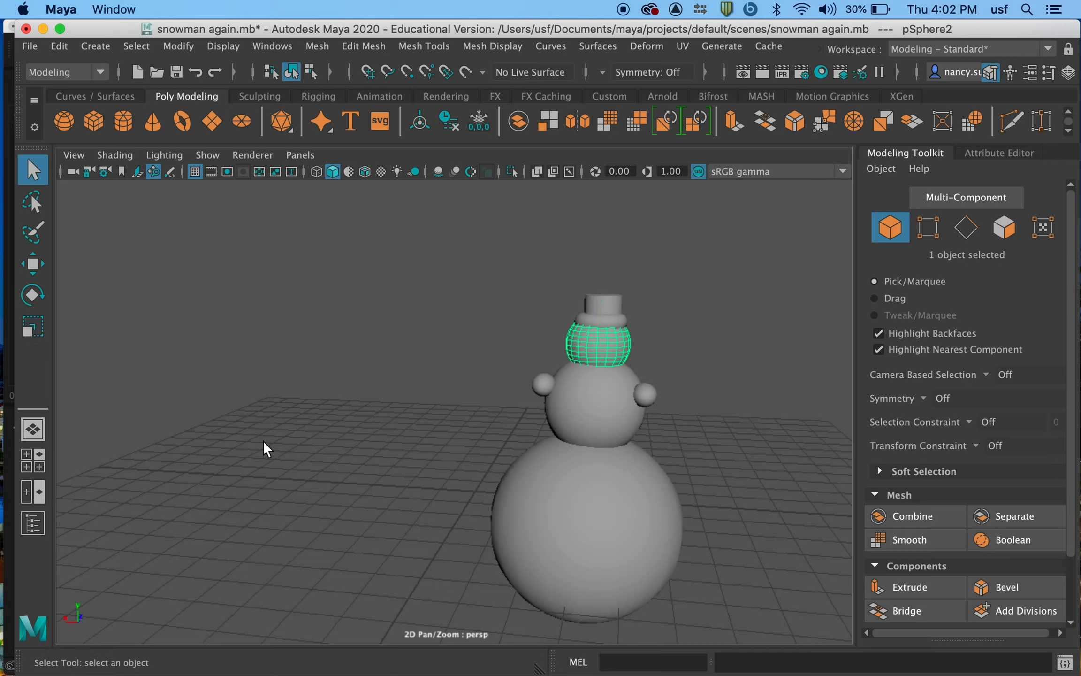
- Examine the snowman from several sides and distances, ending with a close view of its head and hat
left_click_drag(344, 465, 303, 450, "alt")
scroll(514, 495, "down", 5)
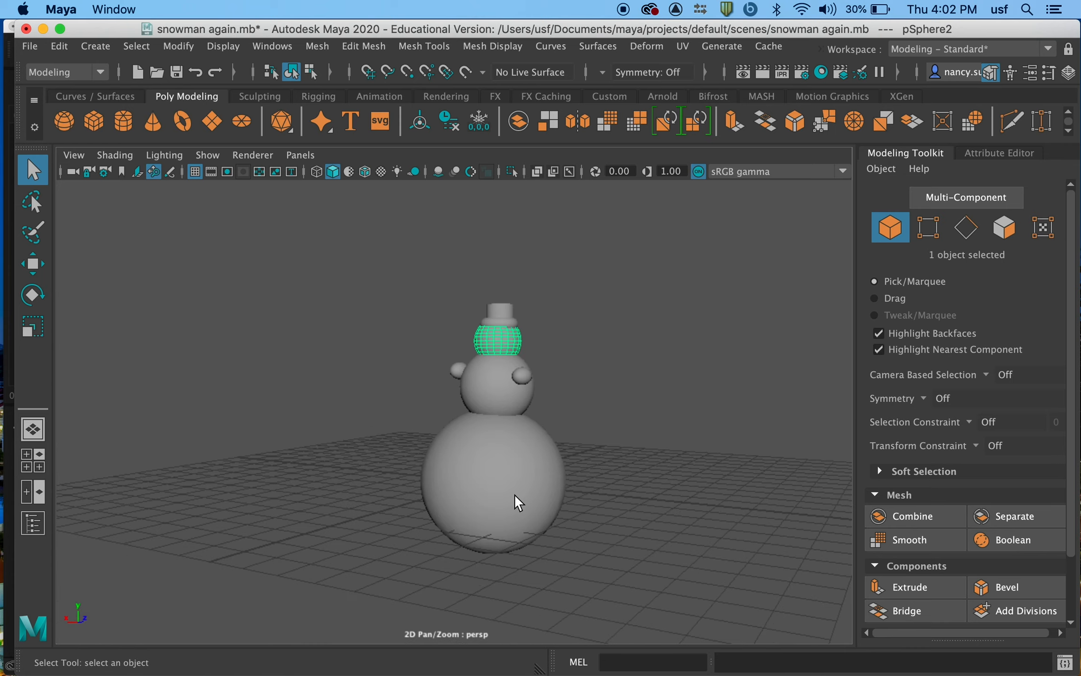
scroll(511, 490, "up", 5)
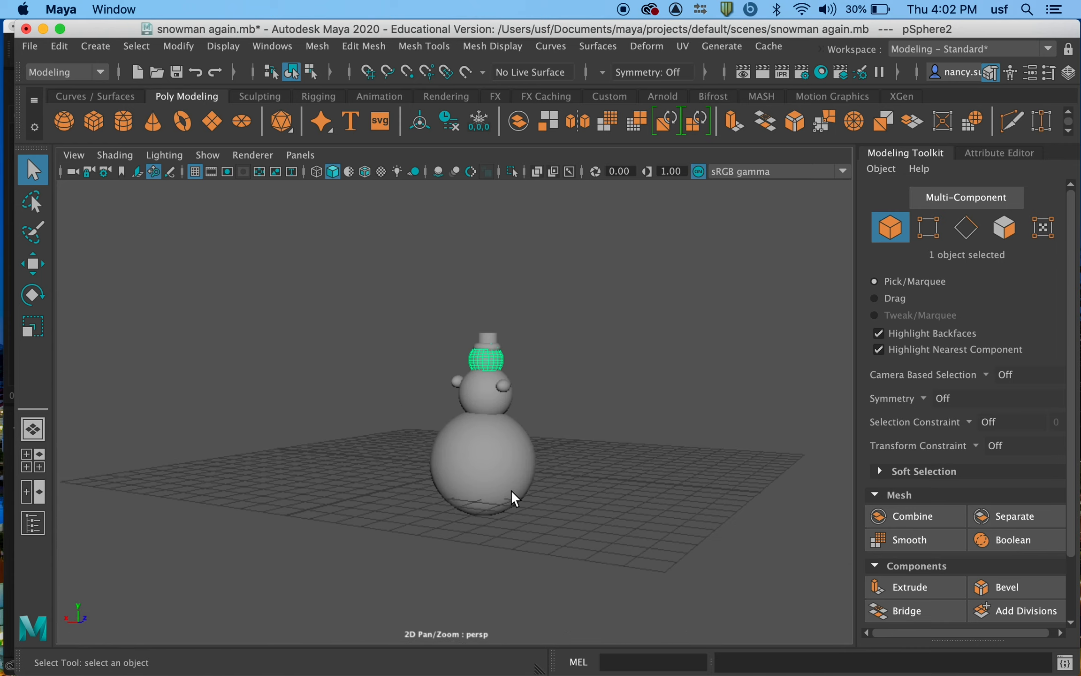
left_click_drag(510, 488, 619, 487, "alt")
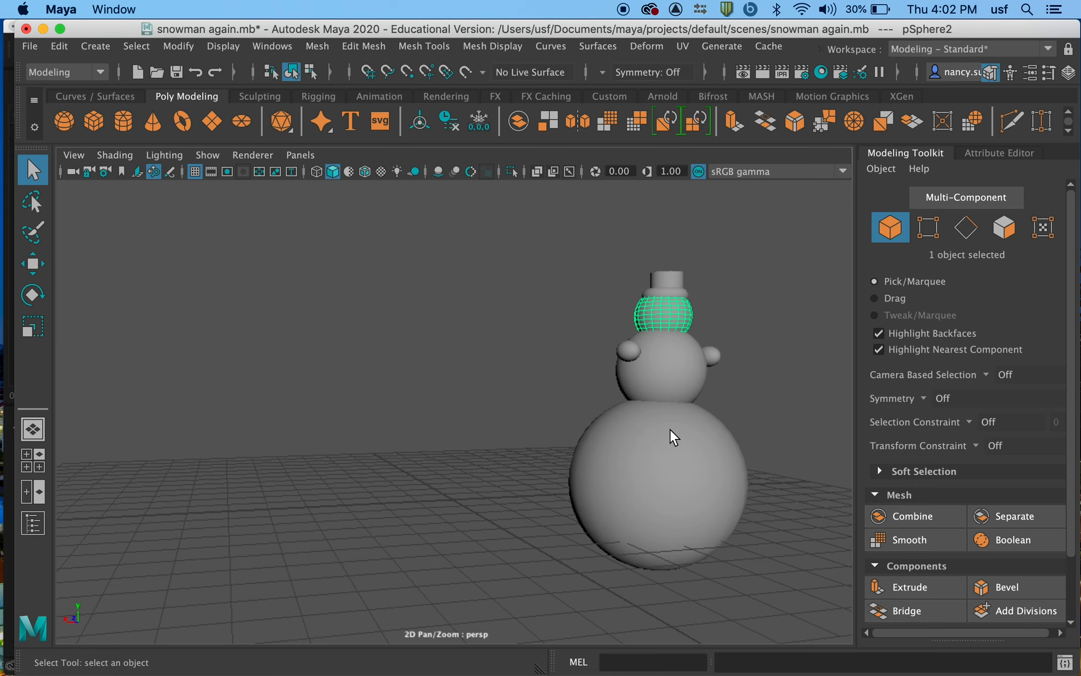
middle_click_drag(696, 442, 694, 442, "alt")
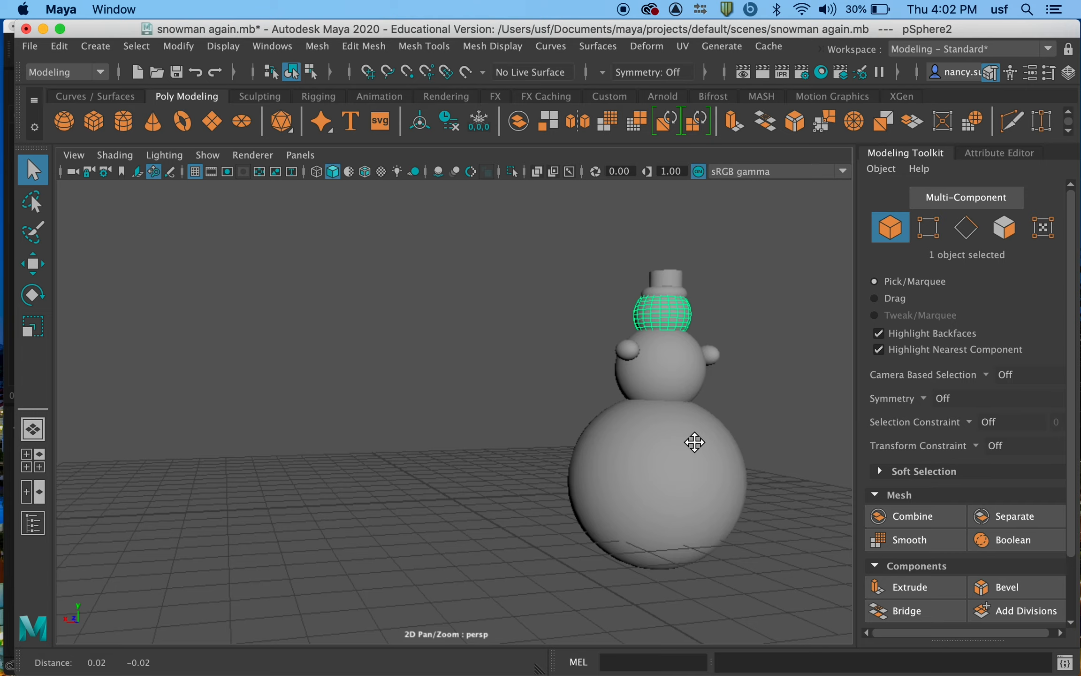
middle_click_drag(694, 442, 634, 408, "alt")
scroll(610, 413, "down", 4)
scroll(611, 413, "up", 8)
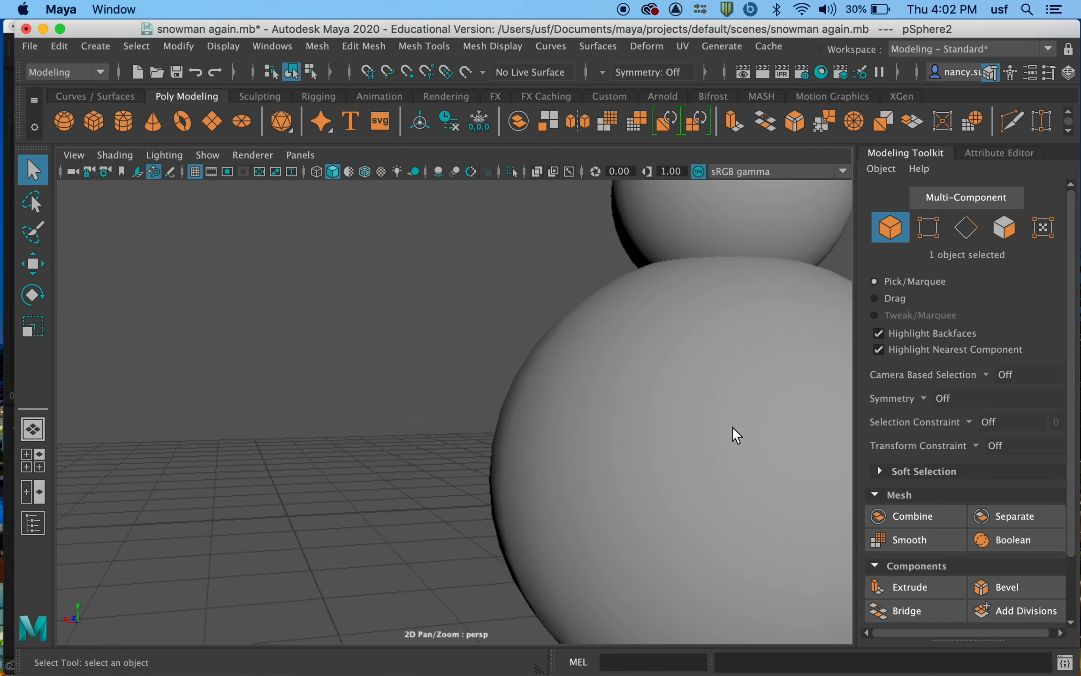
middle_click_drag(734, 428, 573, 623, "alt")
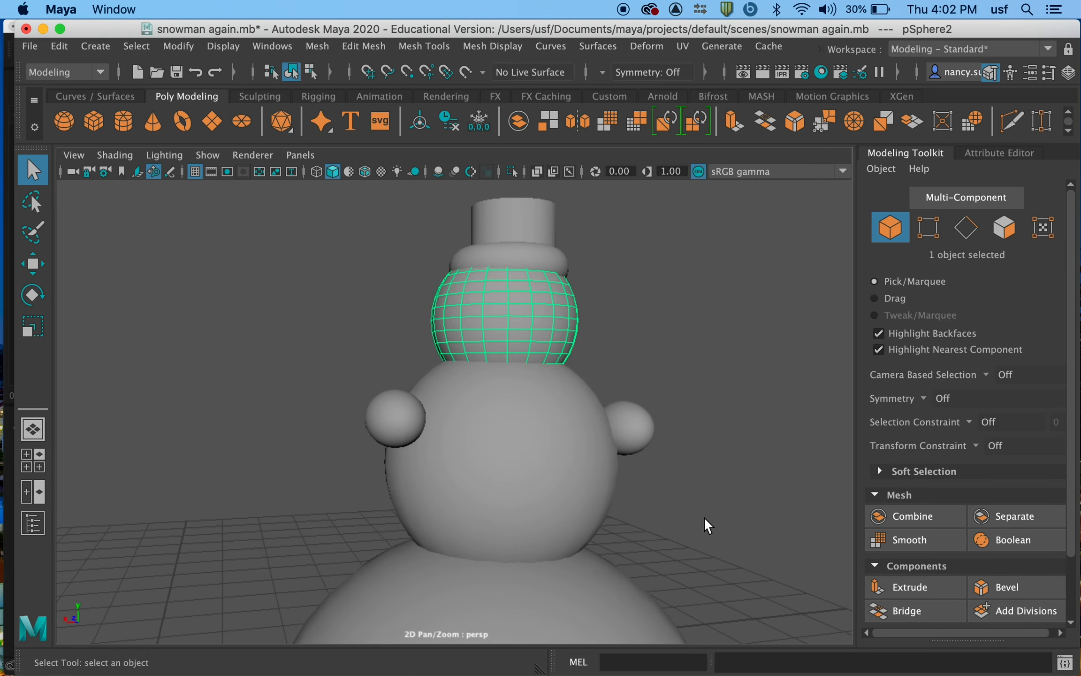
- Inspect the hat brim by selecting it, then examine the whole snowman from near, far and slightly above
left_click(713, 416)
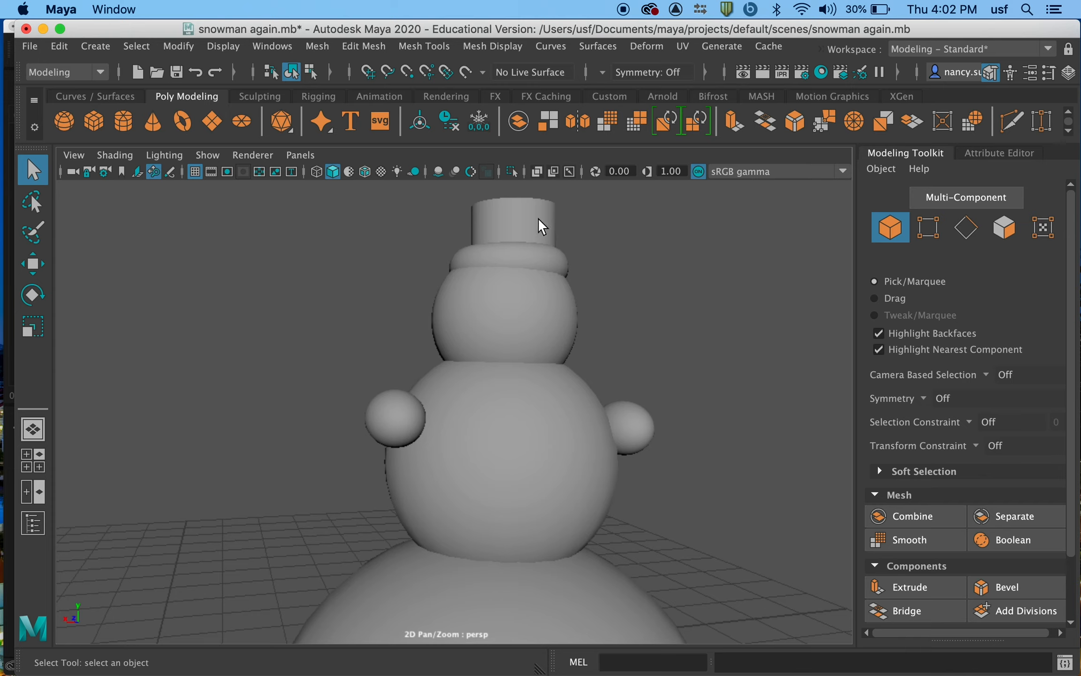
left_click(492, 261)
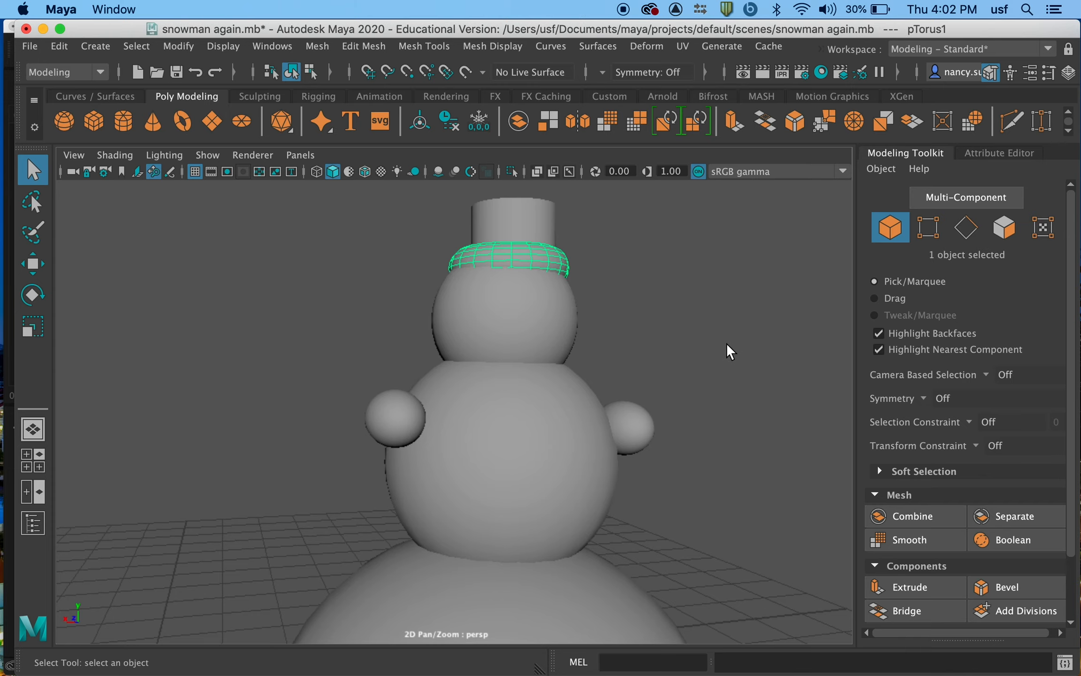
scroll(711, 361, "up", 3)
scroll(711, 361, "down", 8)
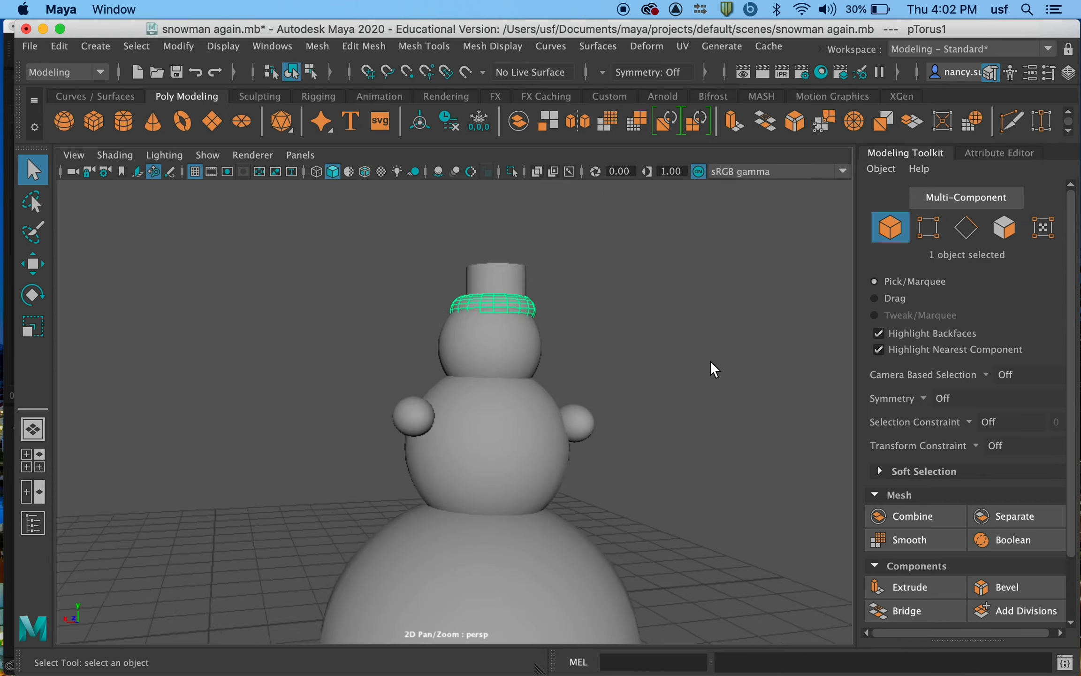
left_click_drag(622, 511, 654, 503, "alt")
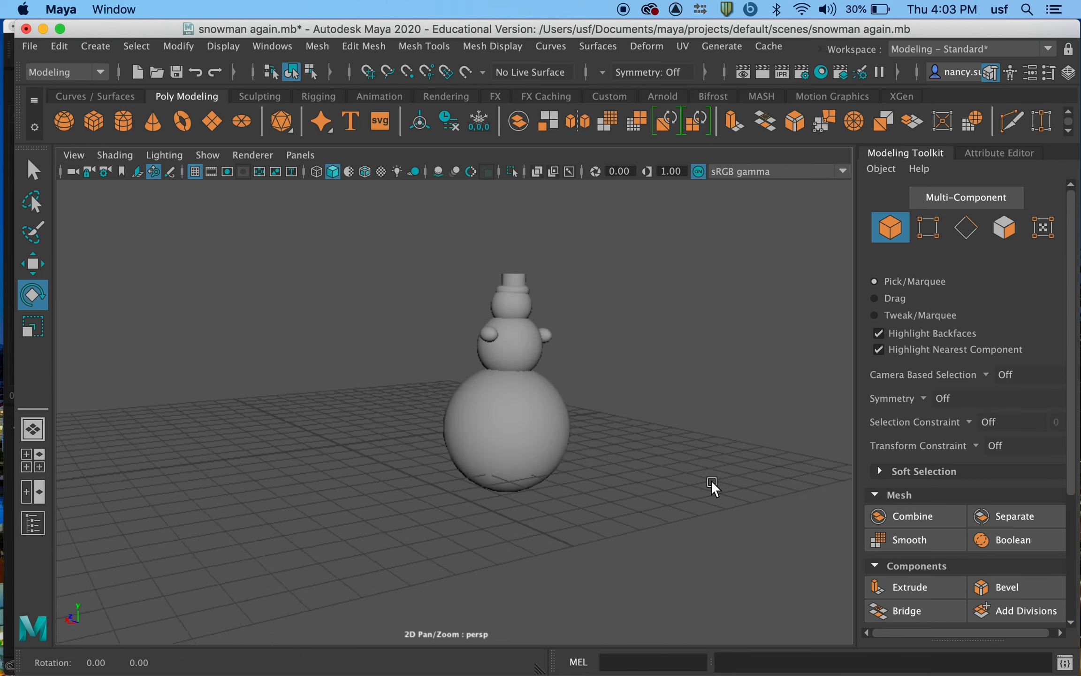
left_click_drag(711, 479, 642, 475, "alt")
scroll(643, 475, "up", 10)
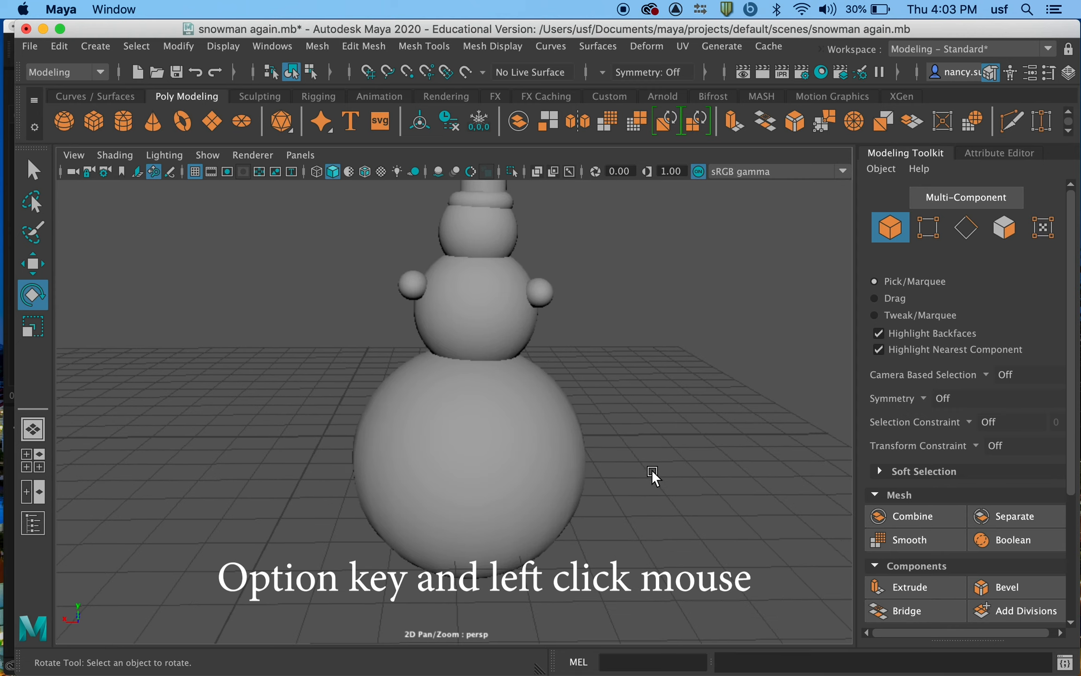
left_click_drag(642, 405, 631, 427, "alt")
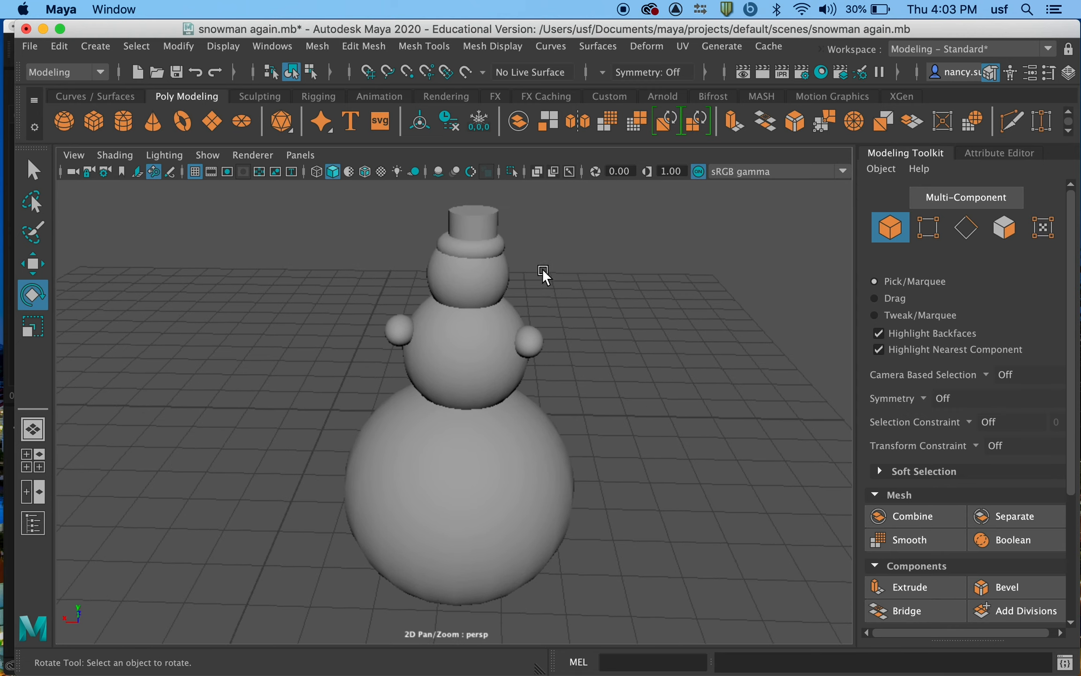
- Rotate the hat brim freely to about -0.5, -8 and -1.3 degrees in X, Y and Z, and deselect it
left_click(480, 248)
left_click_drag(480, 249, 468, 247)
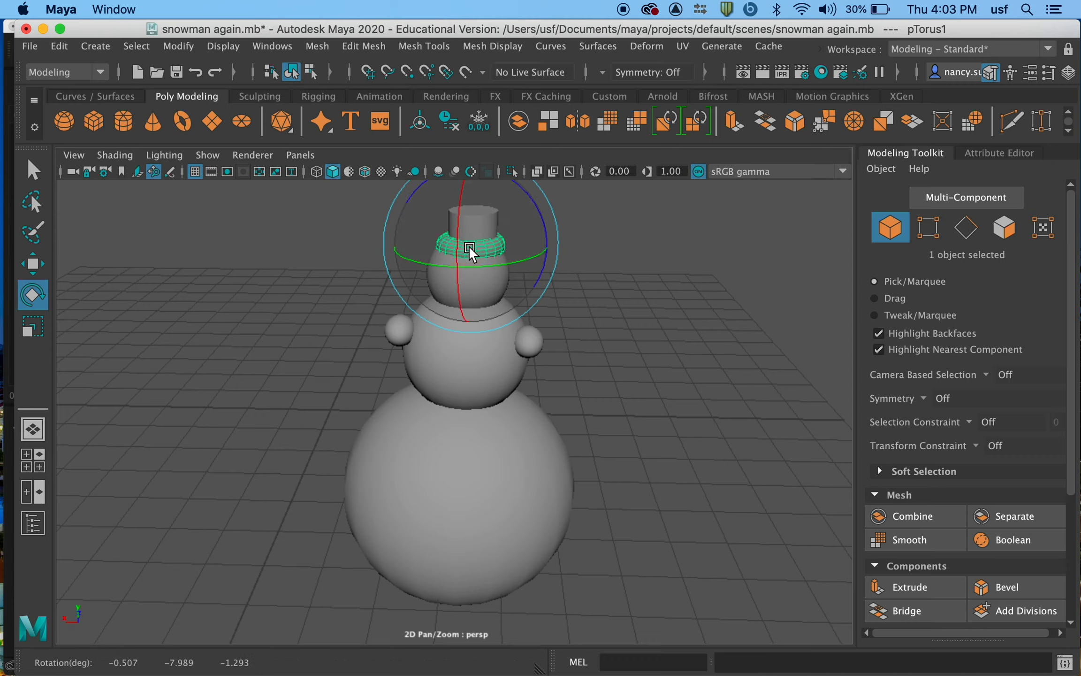
left_click(208, 187)
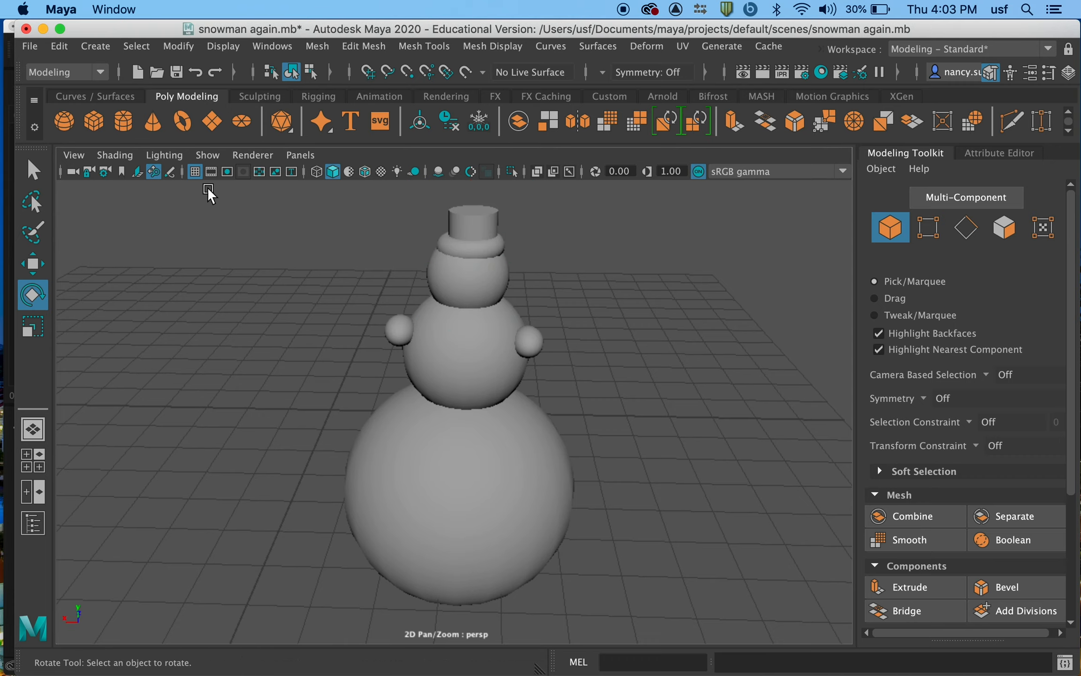
- Move the hat's cylinder slightly so it sits centred over the head, checking it from above, and deselect it
left_click(30, 263)
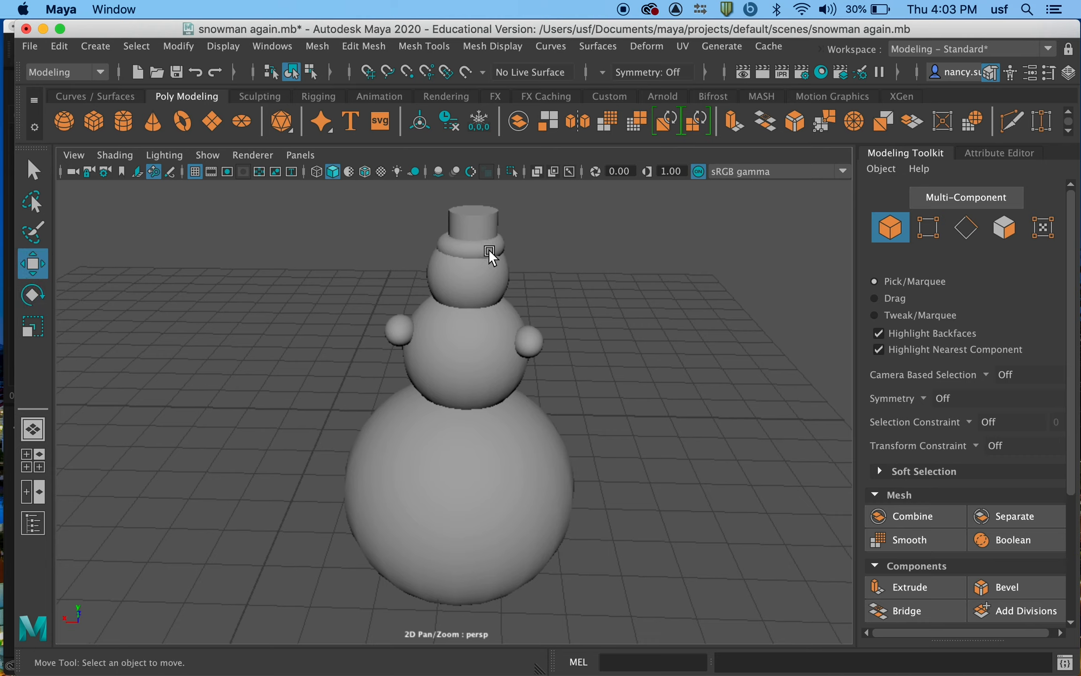
left_click(464, 222)
left_click_drag(468, 226, 471, 229)
left_click_drag(566, 262, 556, 353, "alt")
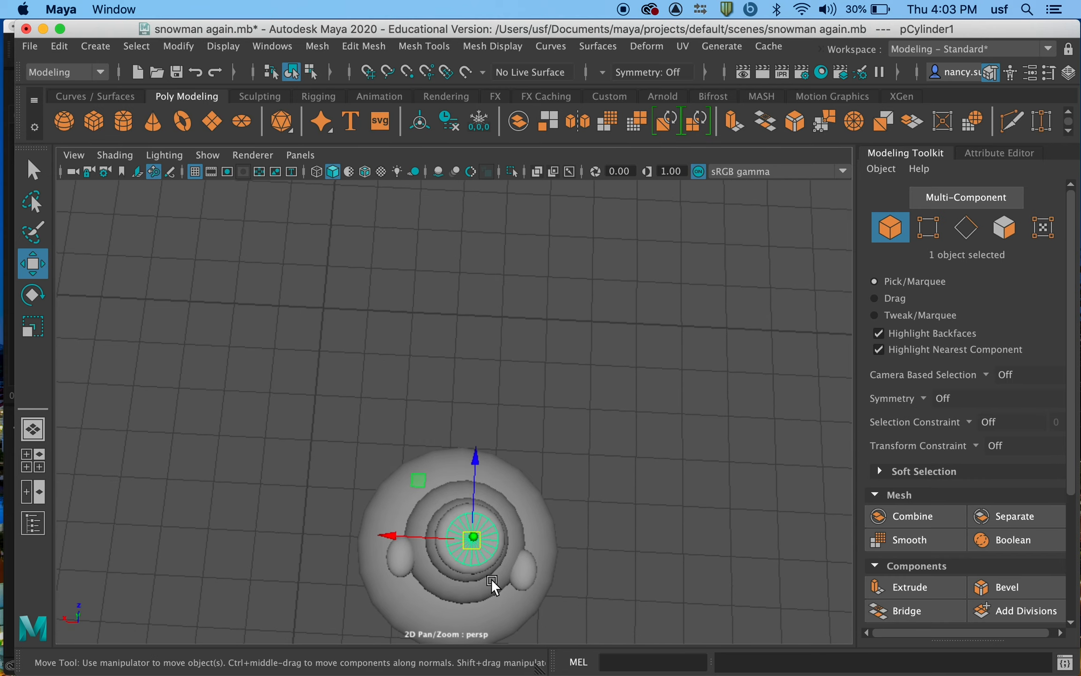
left_click_drag(469, 544, 467, 541)
left_click_drag(605, 543, 637, 439, "alt")
left_click(687, 346)
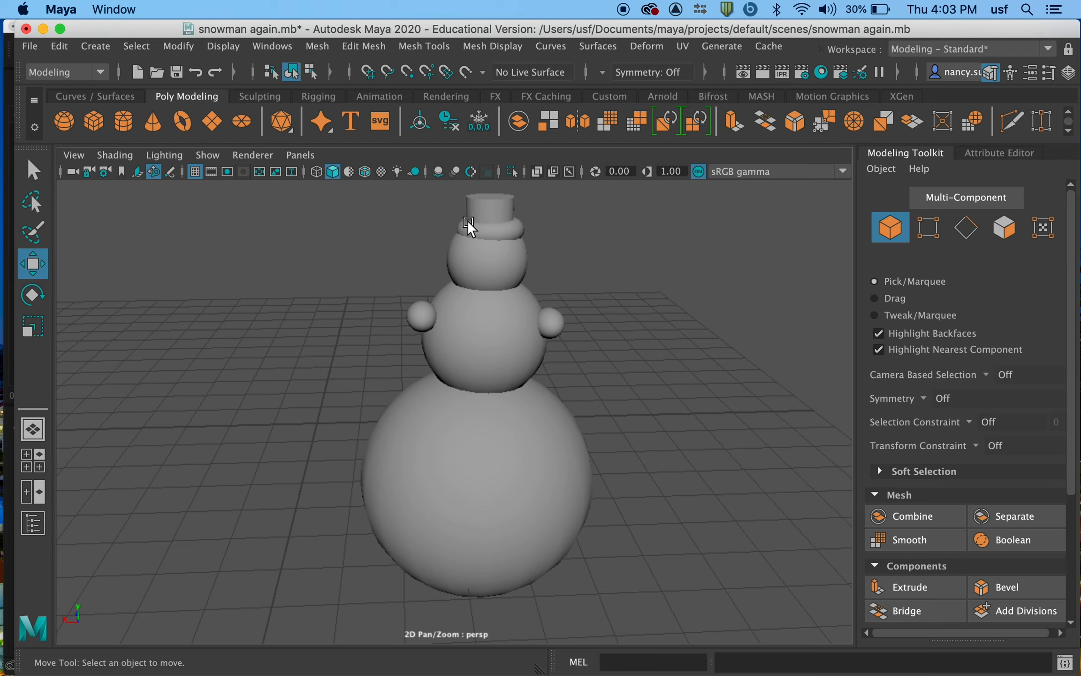
- Move the hat brim slightly under the cylinder, to about -3.4, 5.3 and -5.1 cm in X, Y and Z
left_click(490, 232)
left_click_drag(492, 230, 488, 231)
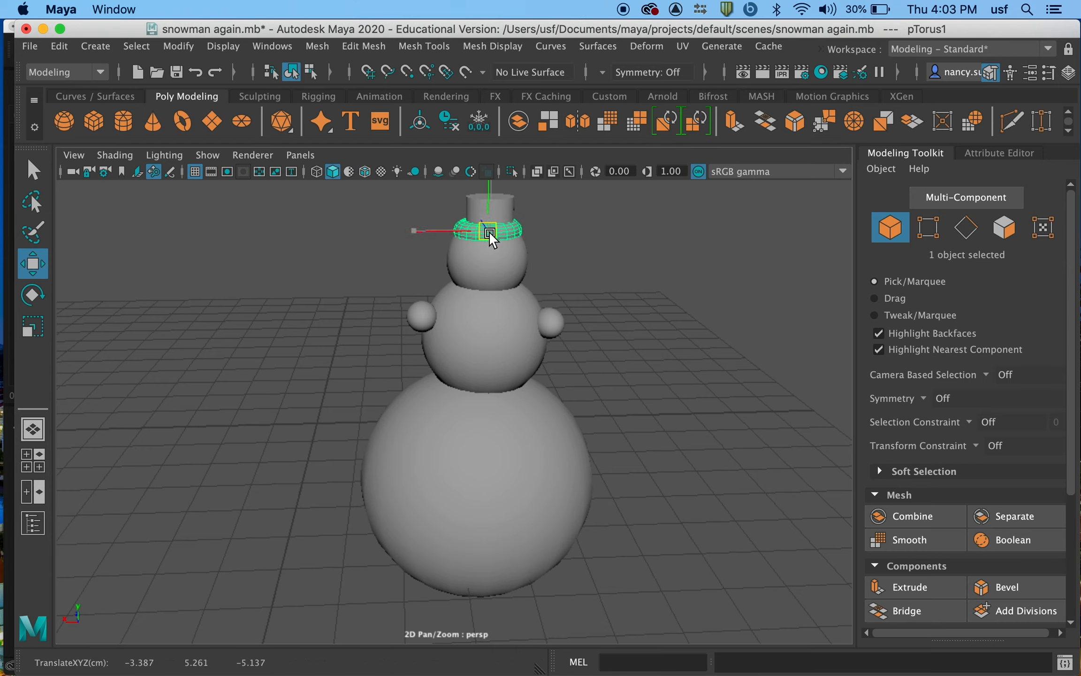
left_click(664, 323)
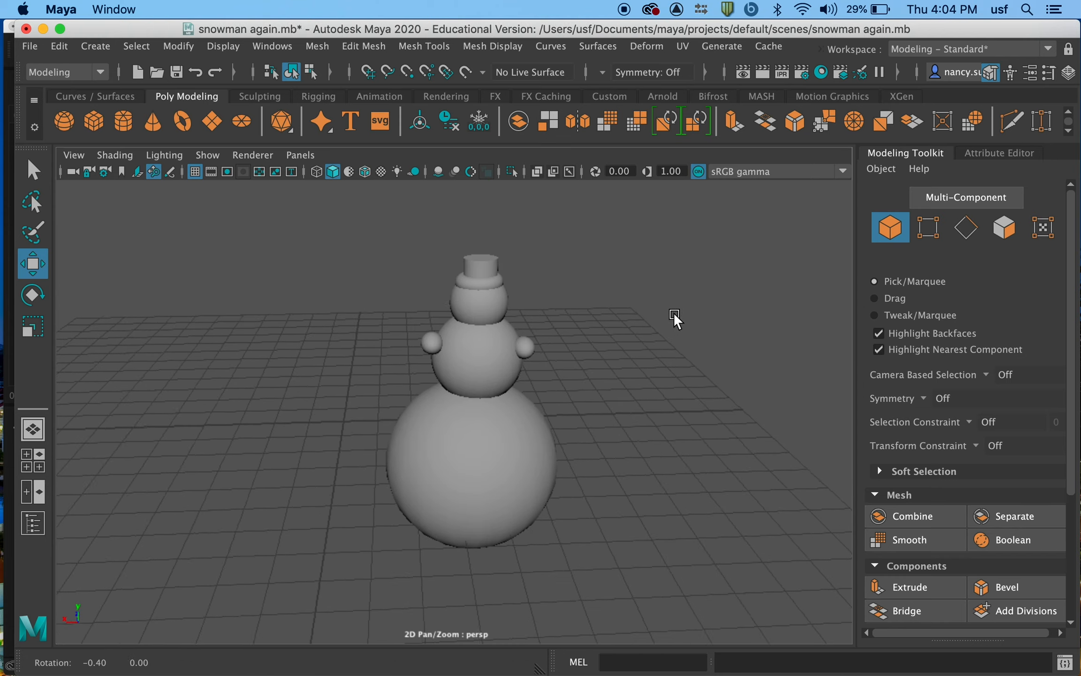
- Create a polygon sphere, cube, cylinder and cone on the grid beside the snowman
left_click_drag(673, 312, 676, 301, "alt")
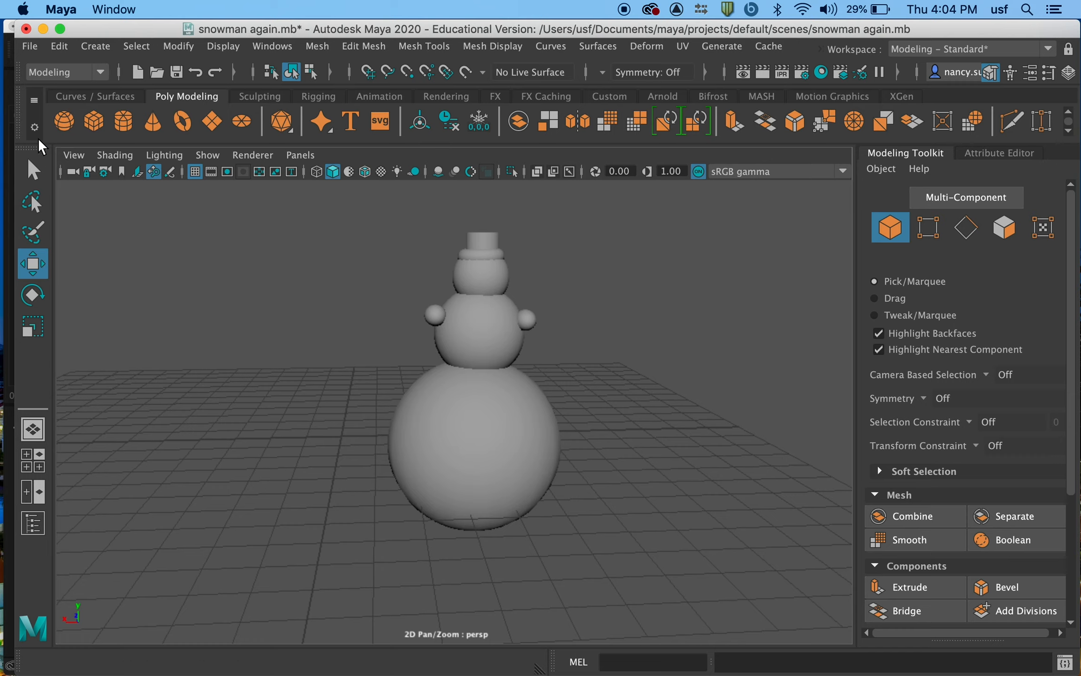
left_click_drag(114, 386, 190, 378, "alt")
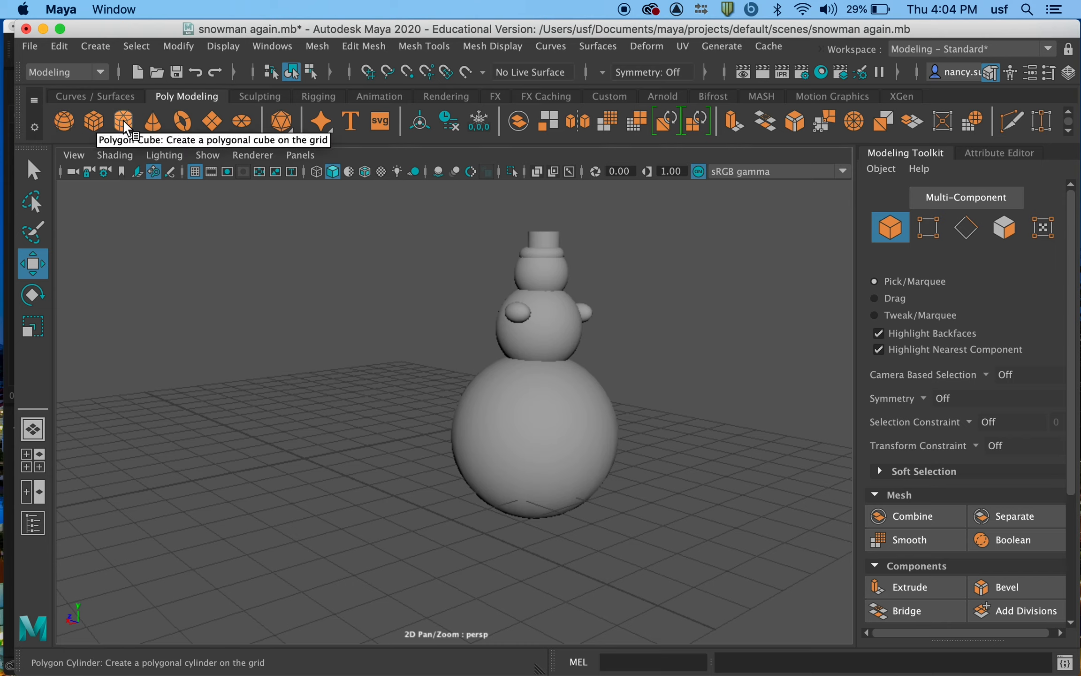
left_click(64, 119)
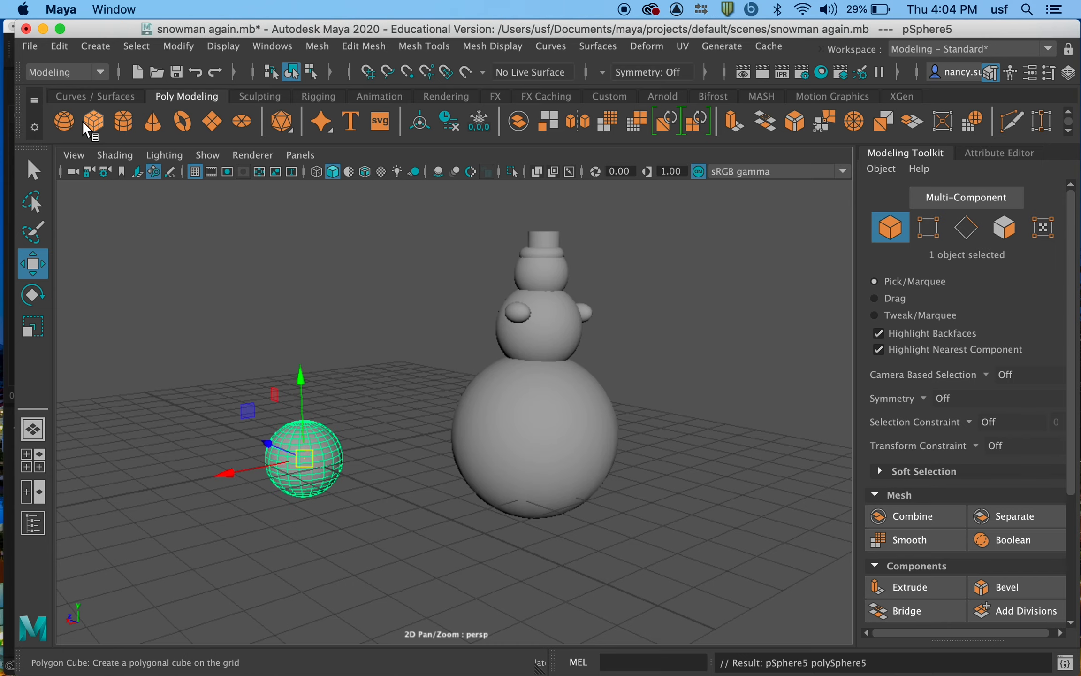
left_click(94, 118)
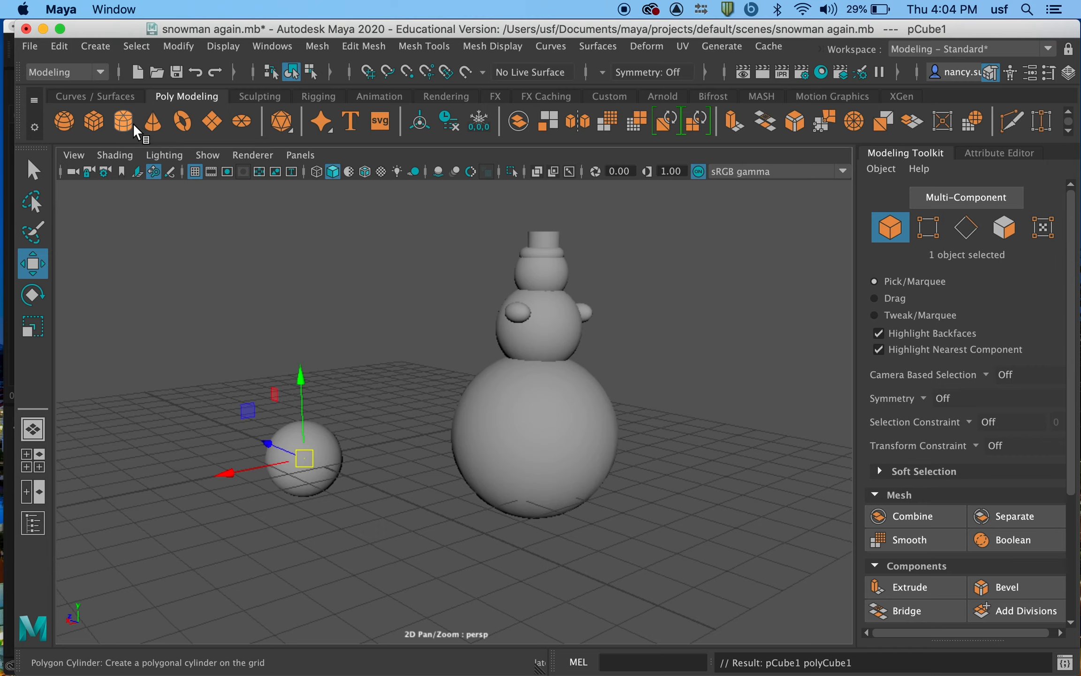
left_click(124, 122)
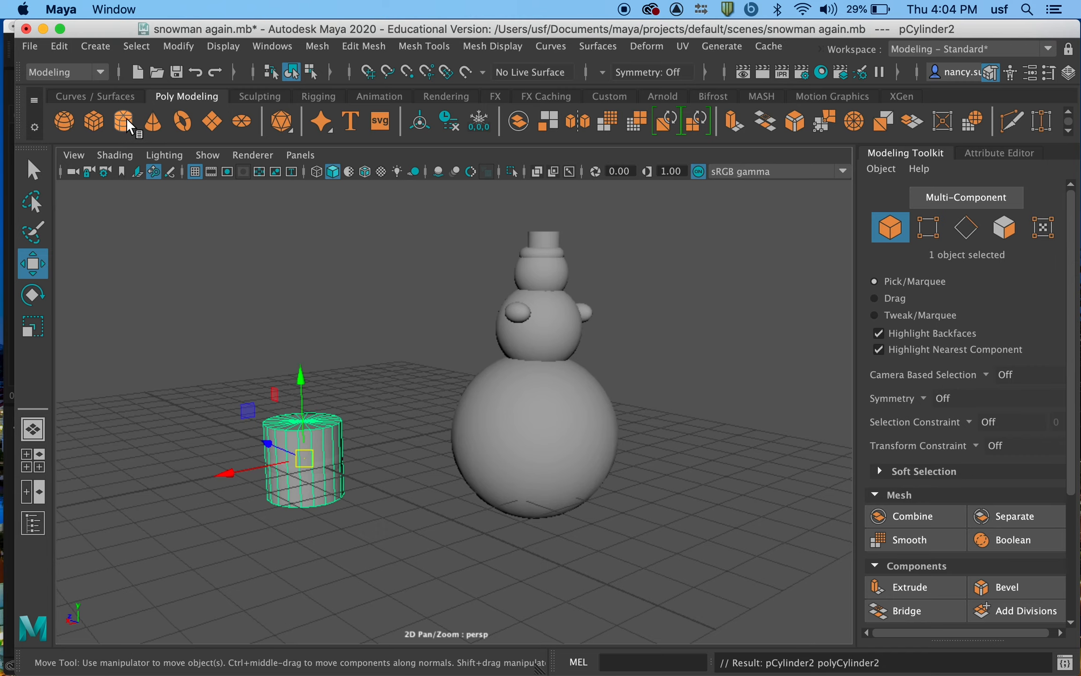
left_click(150, 120)
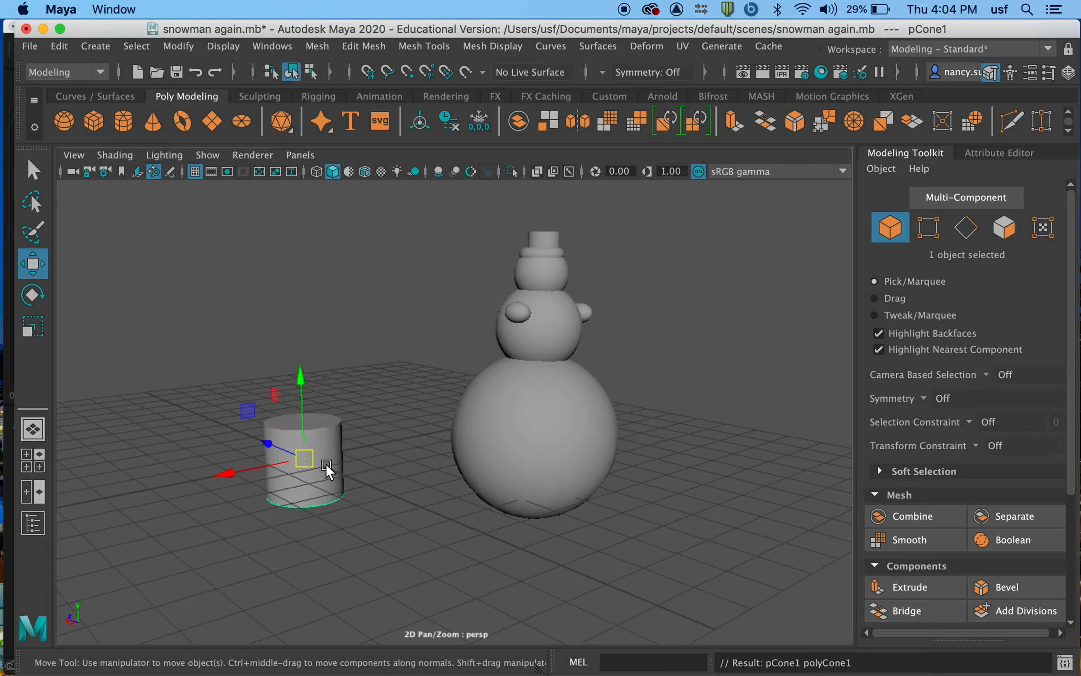
- Move the overlapping primitives apart, with the cone to one side, the cylinder above the grid, and the cube and sphere shifted between them
left_click_drag(306, 450, 212, 451)
left_click_drag(303, 447, 345, 287)
left_click(335, 490)
left_click(331, 473)
left_click_drag(324, 469, 304, 363)
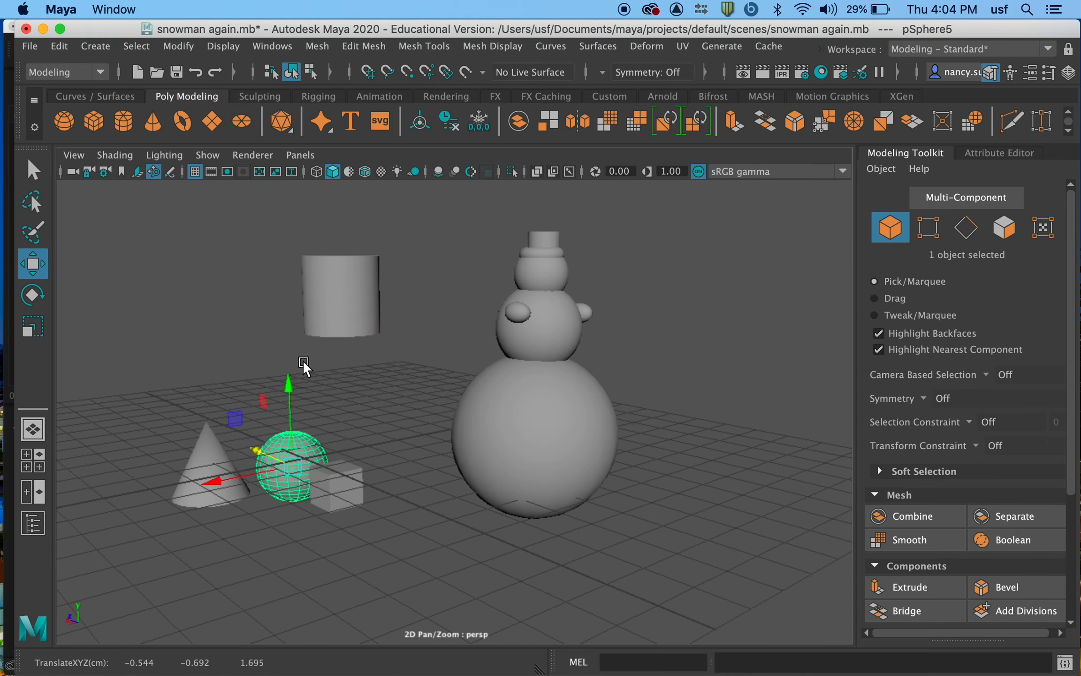
- Move the sphere to about -0.5, -0.7 and 2.7 cm in X, Y and Z, and lower the cylinder onto the grid
left_click_drag(278, 458, 263, 450)
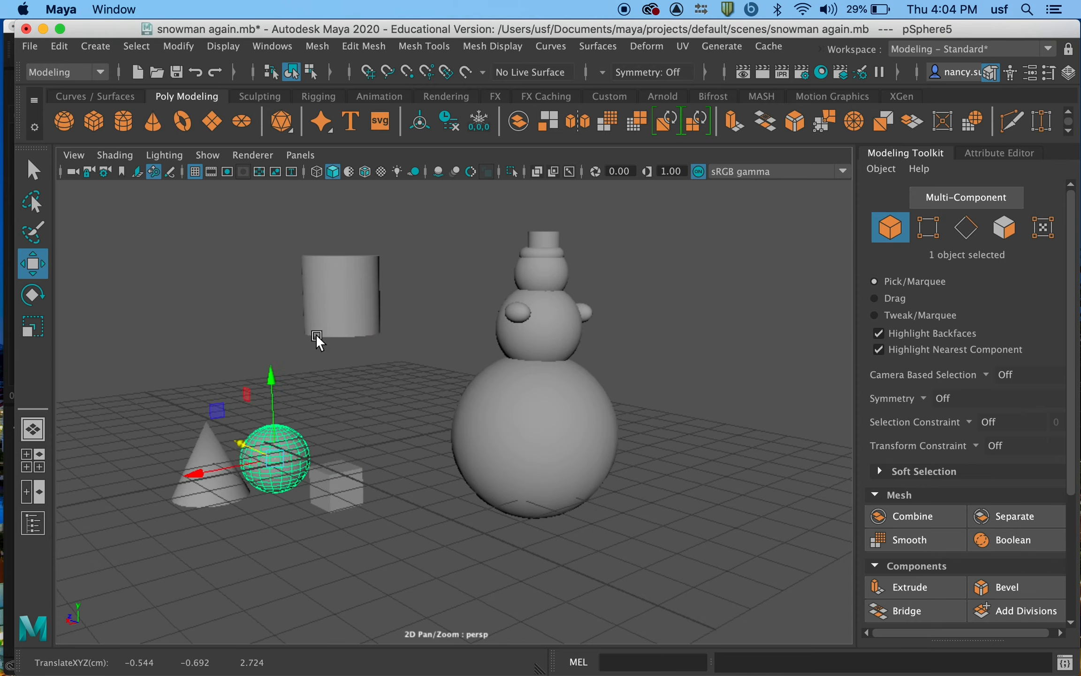
left_click(347, 319)
left_click_drag(347, 292, 361, 396)
- Move the cube clear of the other primitives and raise it above the grid, to about 0.2, 3.5 and -0.1 cm in X, Y and Z
left_click(329, 479)
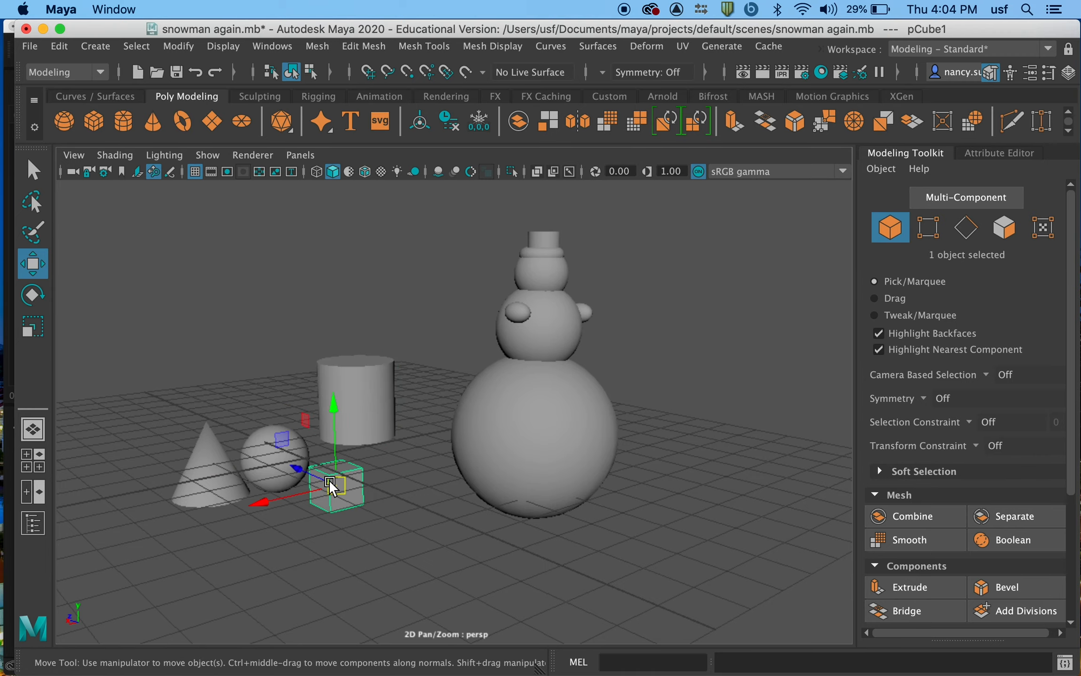
left_click_drag(327, 481, 323, 531, "alt")
left_click_drag(342, 462, 318, 497)
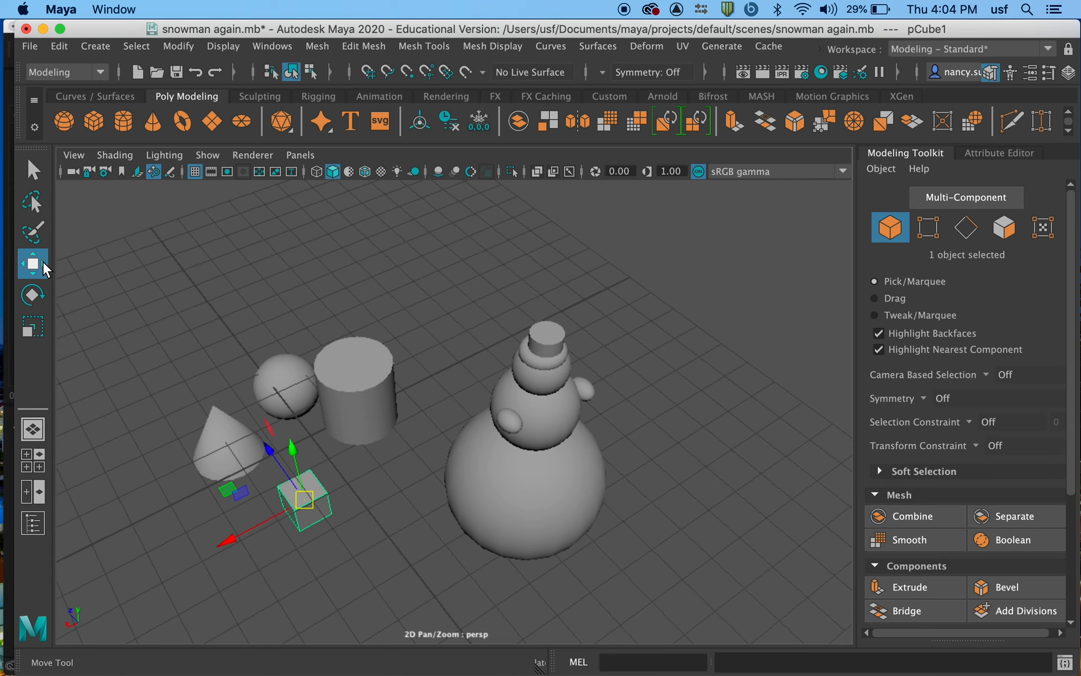
left_click(357, 527)
left_click_drag(380, 596, 310, 541, "alt")
left_click(311, 497)
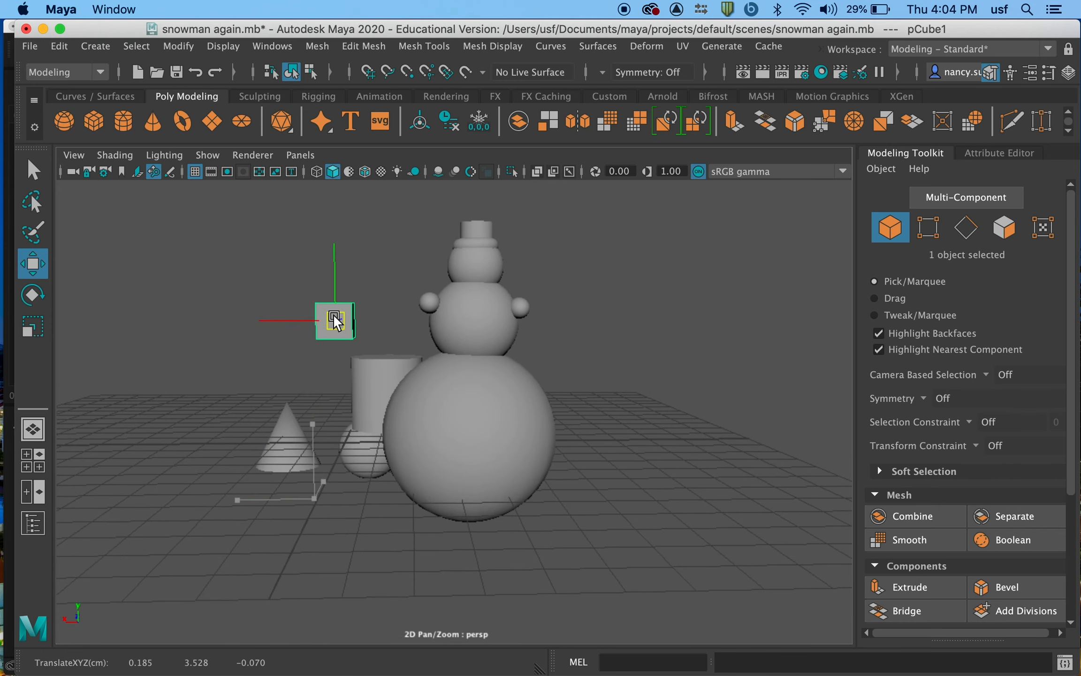
- Place the cube centred on top of the cylinder, aligning it from the side and from above
left_click_drag(263, 400, 422, 413, "alt")
left_click_drag(308, 335, 369, 348)
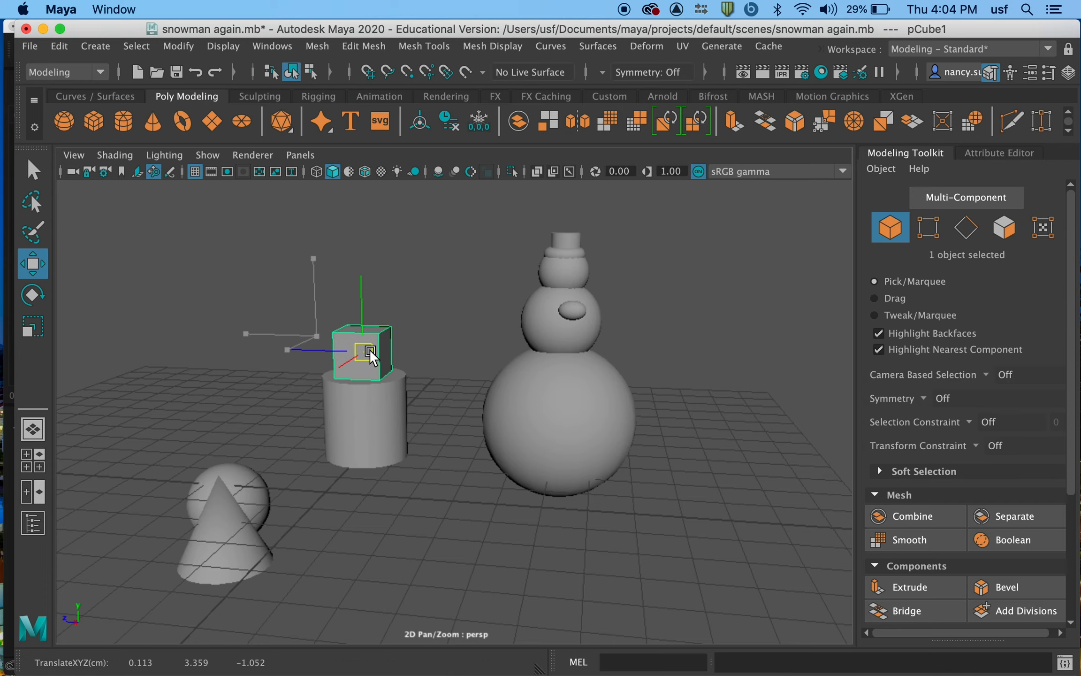
left_click_drag(410, 396, 454, 492, "alt")
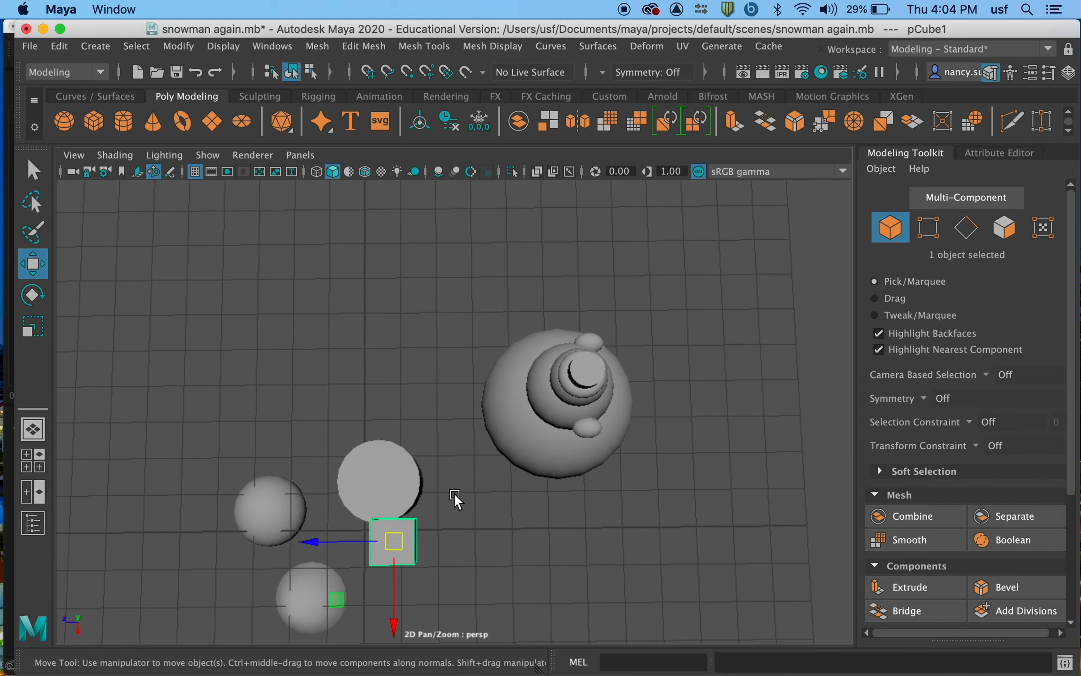
left_click_drag(383, 540, 380, 492)
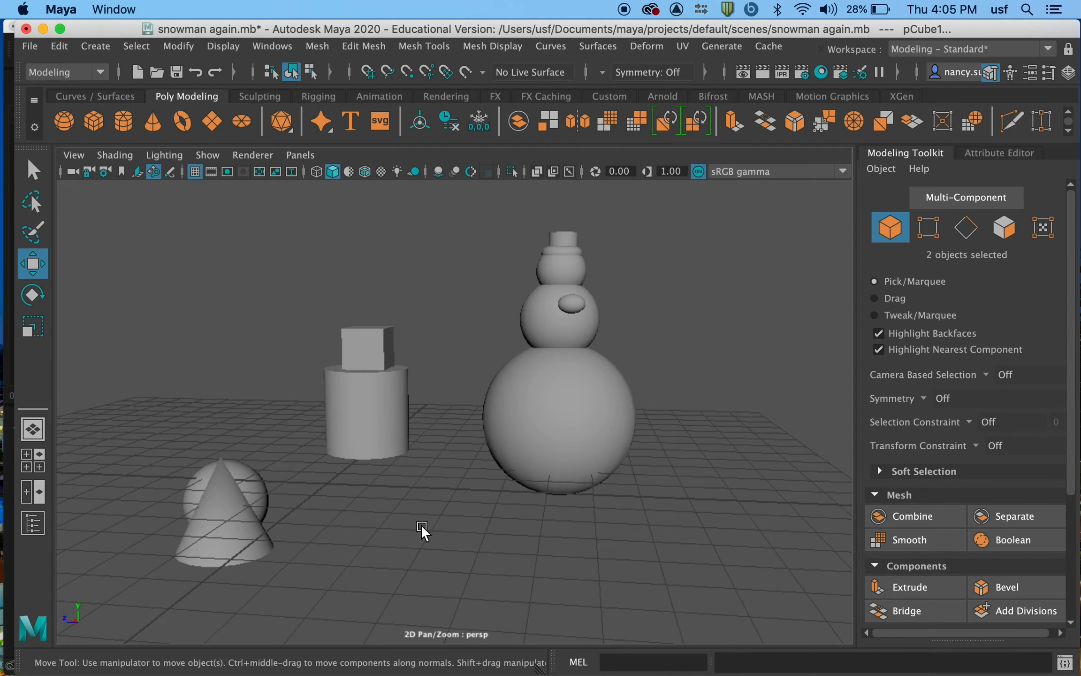
- Move the cone above the cube, to about -1.1, 4.6 and -0.8 cm, and scale it uniformly to about 0.52
left_click(225, 505)
left_click_drag(225, 506, 345, 449)
left_click_drag(282, 281, 346, 278)
left_click_drag(403, 282, 440, 391, "alt")
left_click_drag(373, 531, 343, 472)
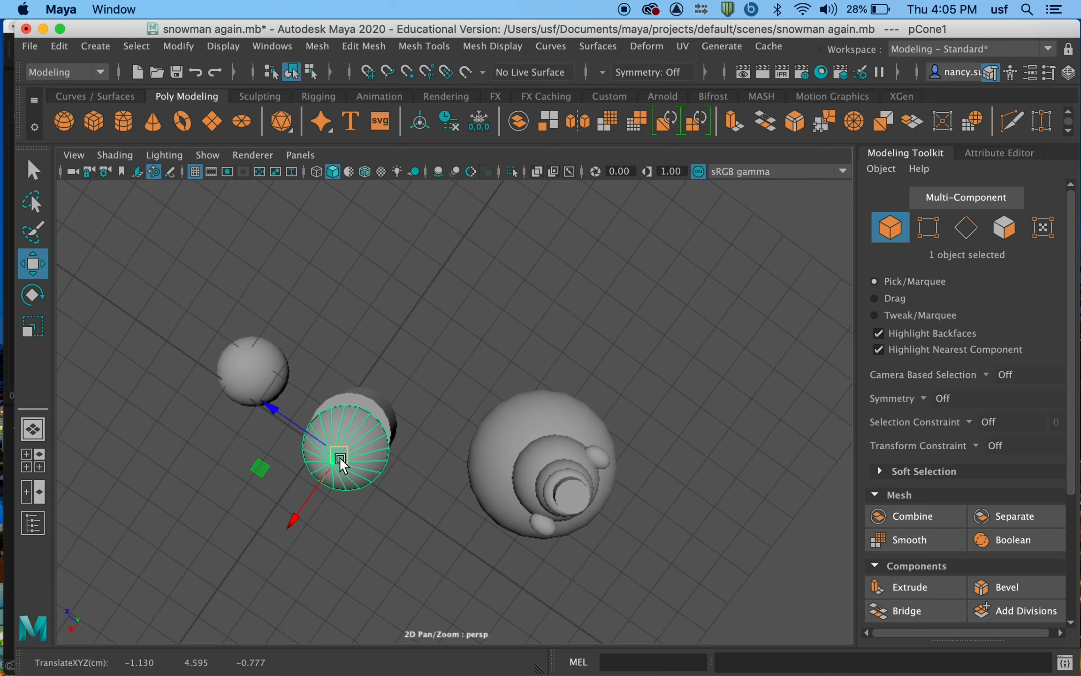
left_click(27, 324)
left_click_drag(335, 454, 296, 463)
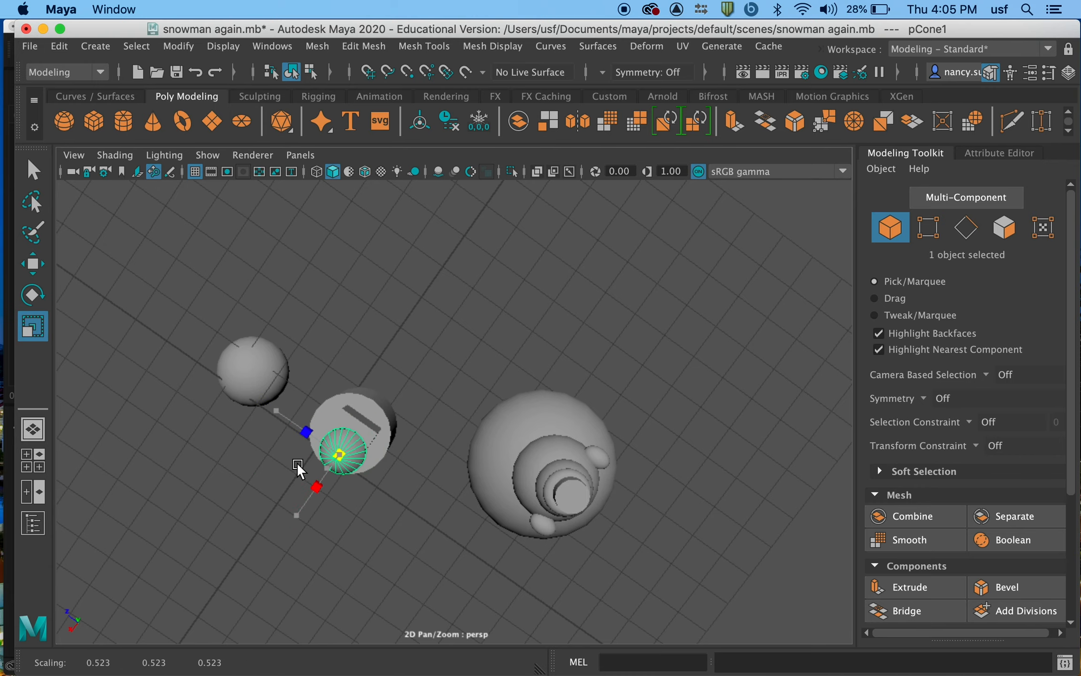
- Seat the cone centred on top of the cube, at about -1.3, 4.0 and -0.7 cm in X, Y and Z, and deselect it
left_click_drag(330, 505, 378, 387, "alt")
left_click(33, 262)
left_click_drag(358, 282, 362, 305)
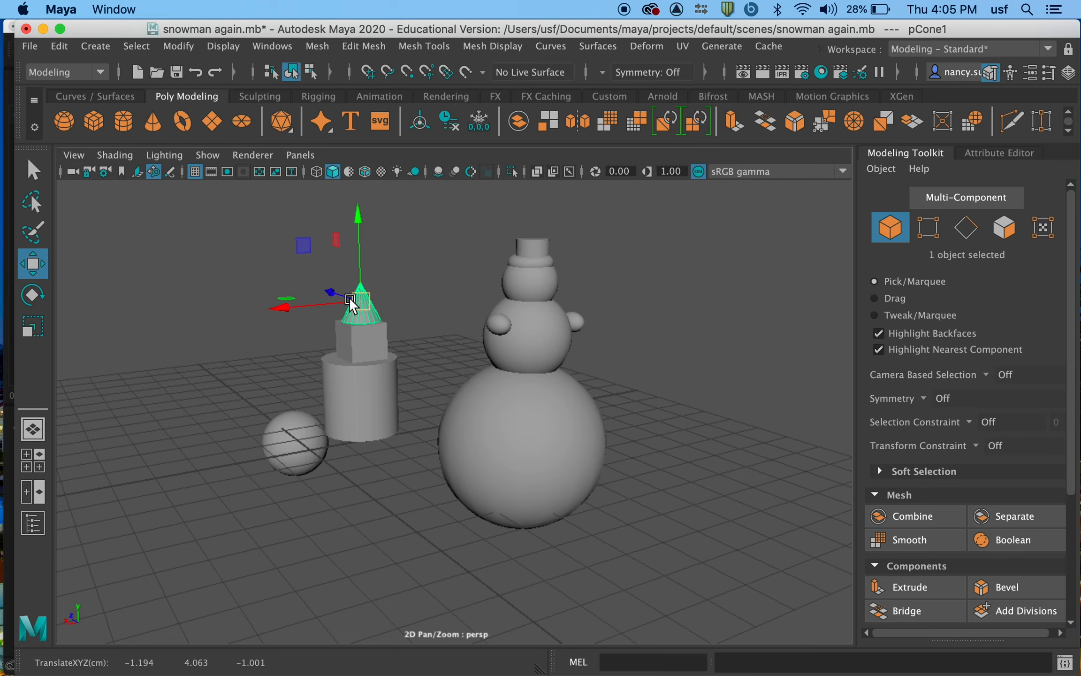
left_click_drag(298, 465, 385, 491, "alt")
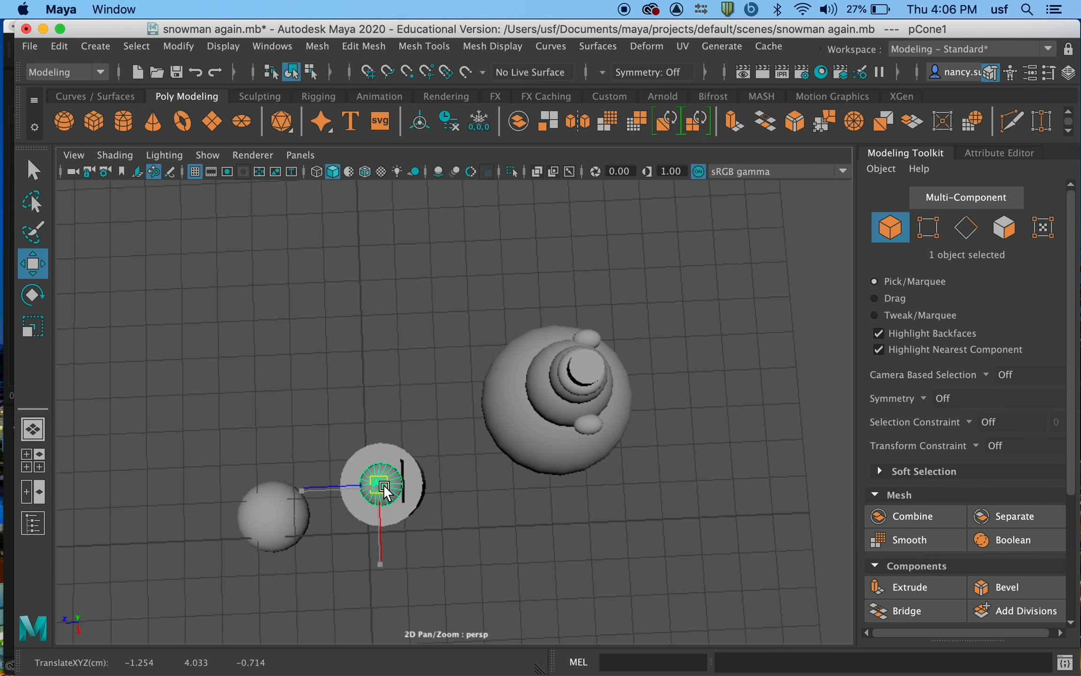
left_click_drag(437, 550, 455, 456, "alt")
left_click(454, 452)
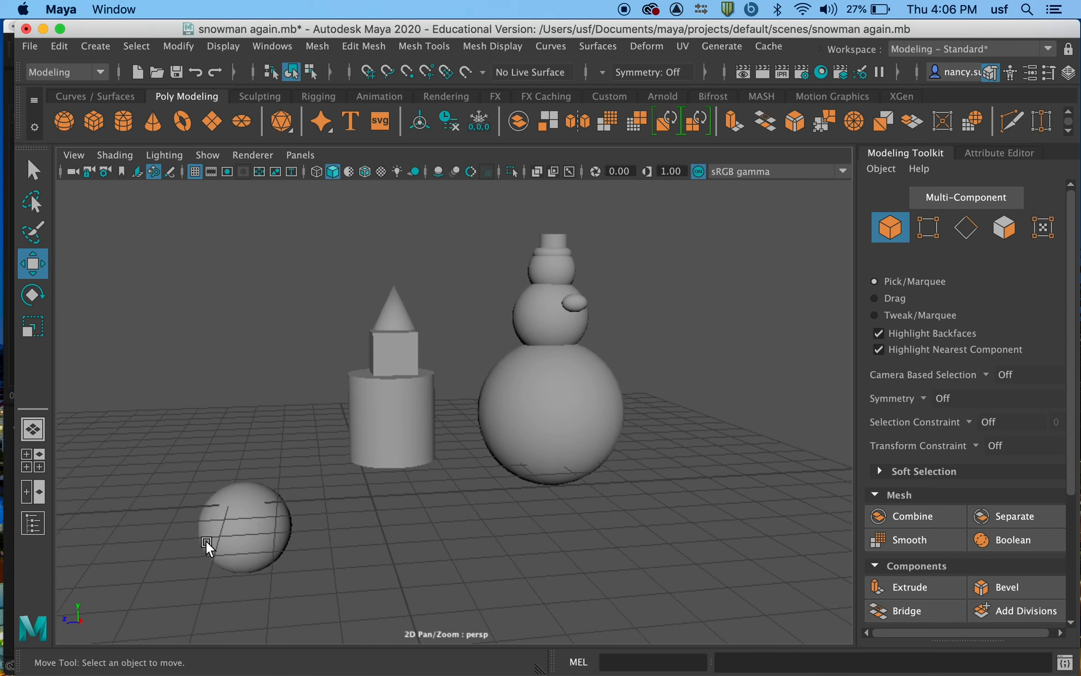
- Select the cone, cube and cylinder together and move the whole tower upward
left_click_drag(357, 259, 375, 300)
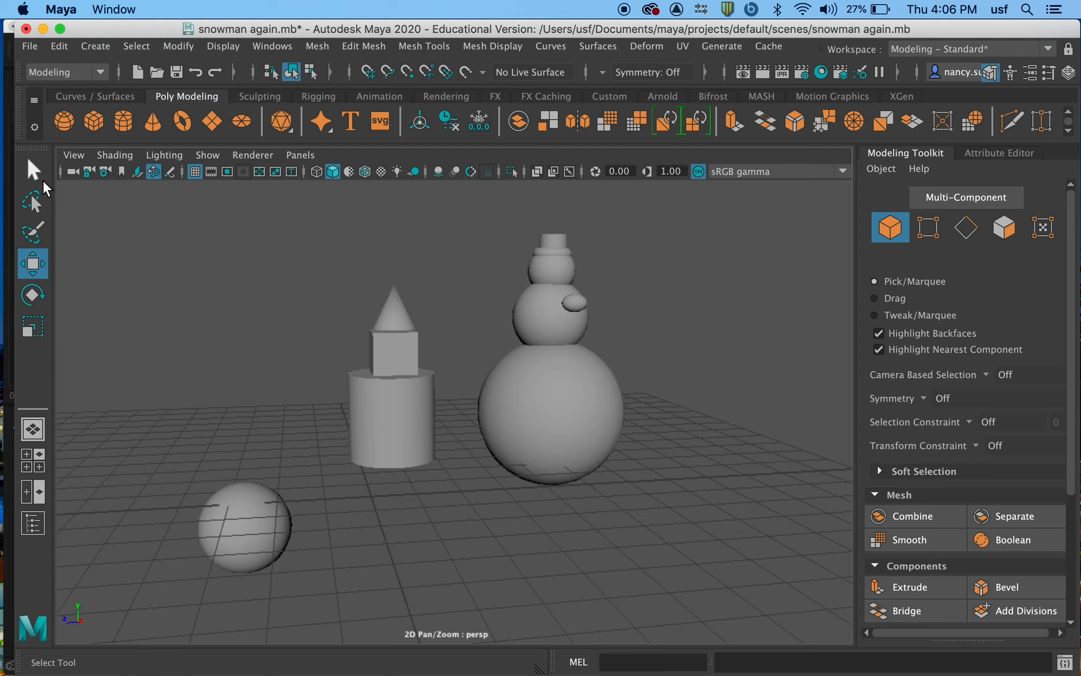
left_click(34, 170)
left_click_drag(316, 266, 410, 446)
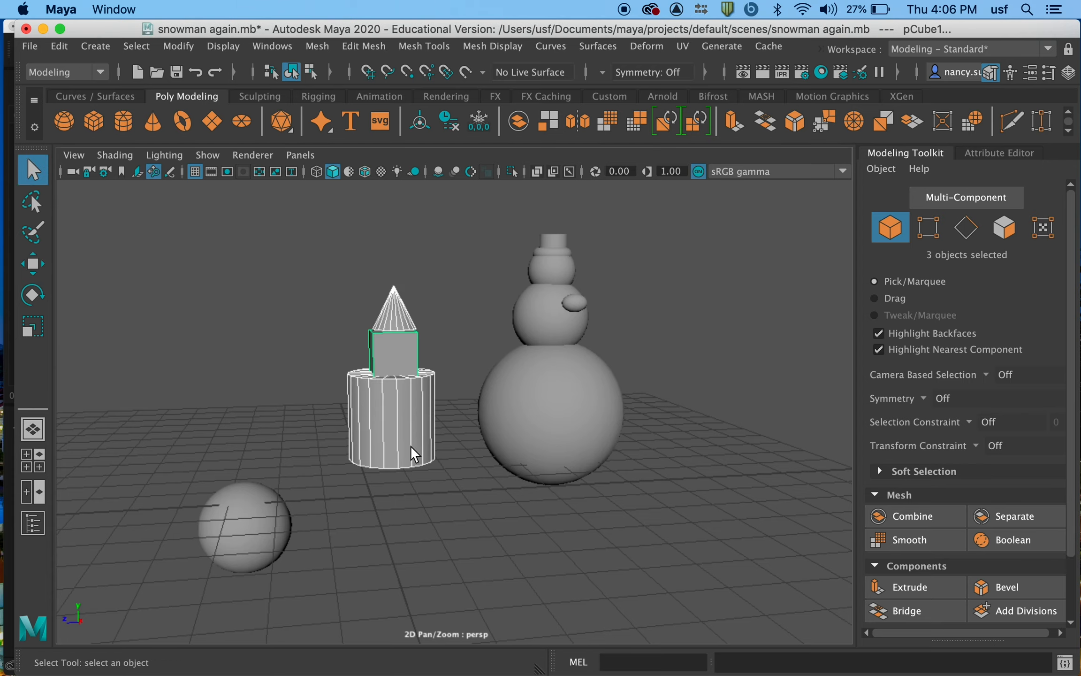
left_click(402, 418)
left_click_drag(284, 234, 437, 454)
left_click(33, 263)
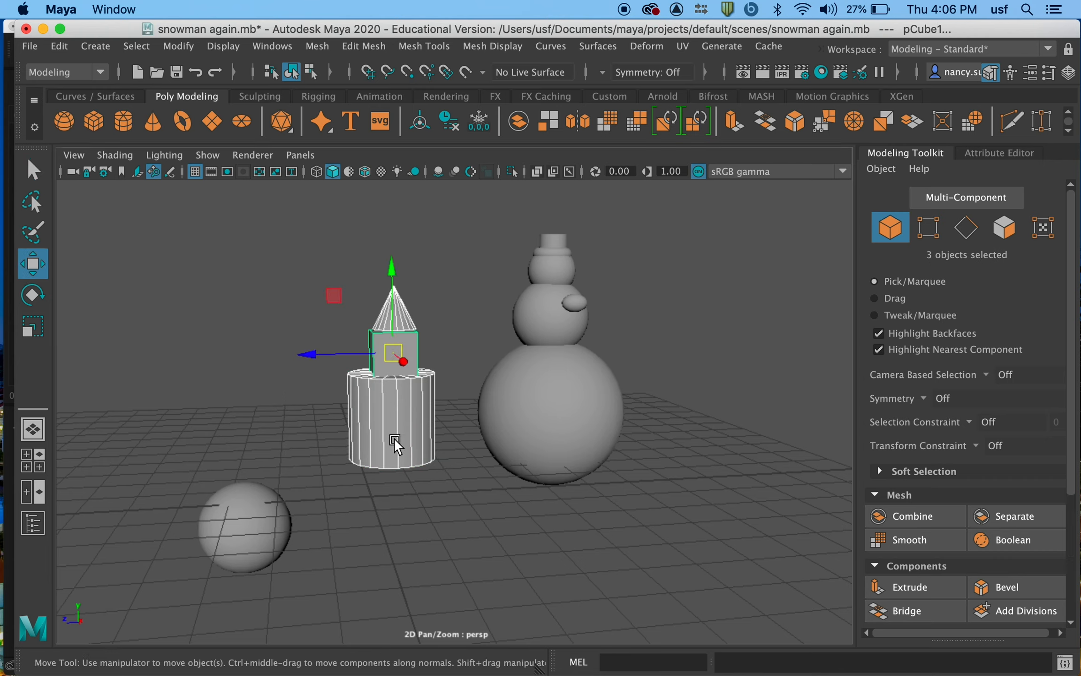
left_click_drag(400, 354, 400, 296)
- Move the sphere under the cylinder so it forms a centred rounded base, checking it from several sides, and deselect it
left_click(230, 517)
left_click_drag(250, 527, 399, 449)
left_click_drag(457, 524, 311, 442, "alt")
left_click_drag(359, 522, 374, 441, "alt")
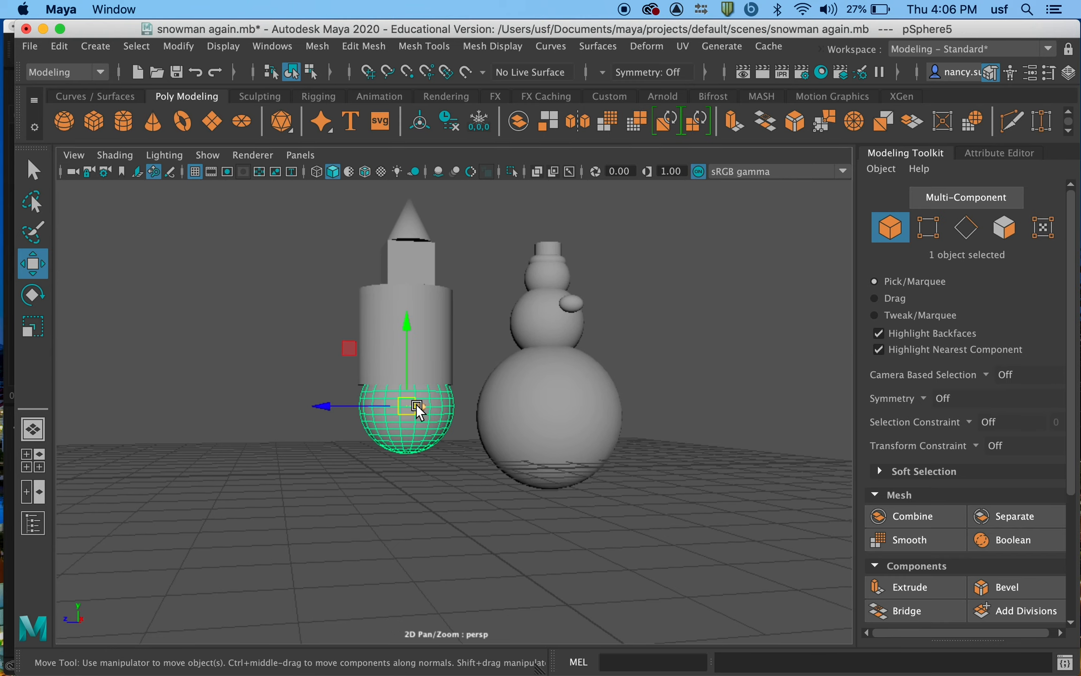
left_click_drag(416, 403, 413, 403)
left_click_drag(443, 480, 374, 472, "alt")
left_click_drag(356, 425, 483, 417, "alt")
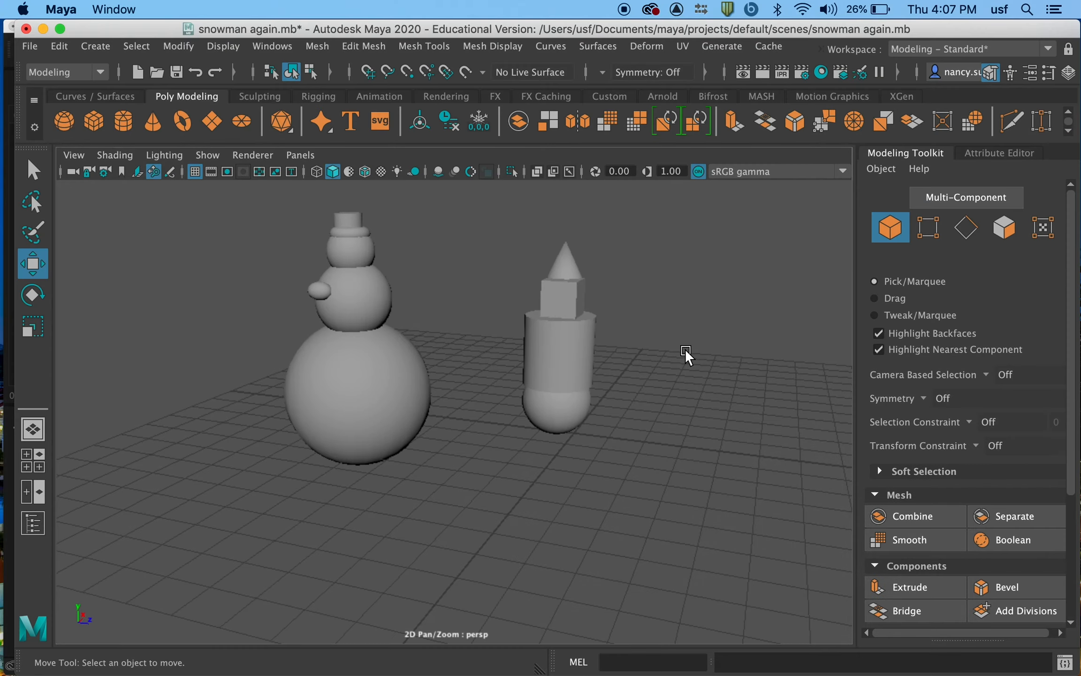
- Pull a front vertex of the snowman's bottom sphere outward into a spike, to about -2.4, 0.5 and -7.8 cm in X, Y and Z
left_click(416, 398)
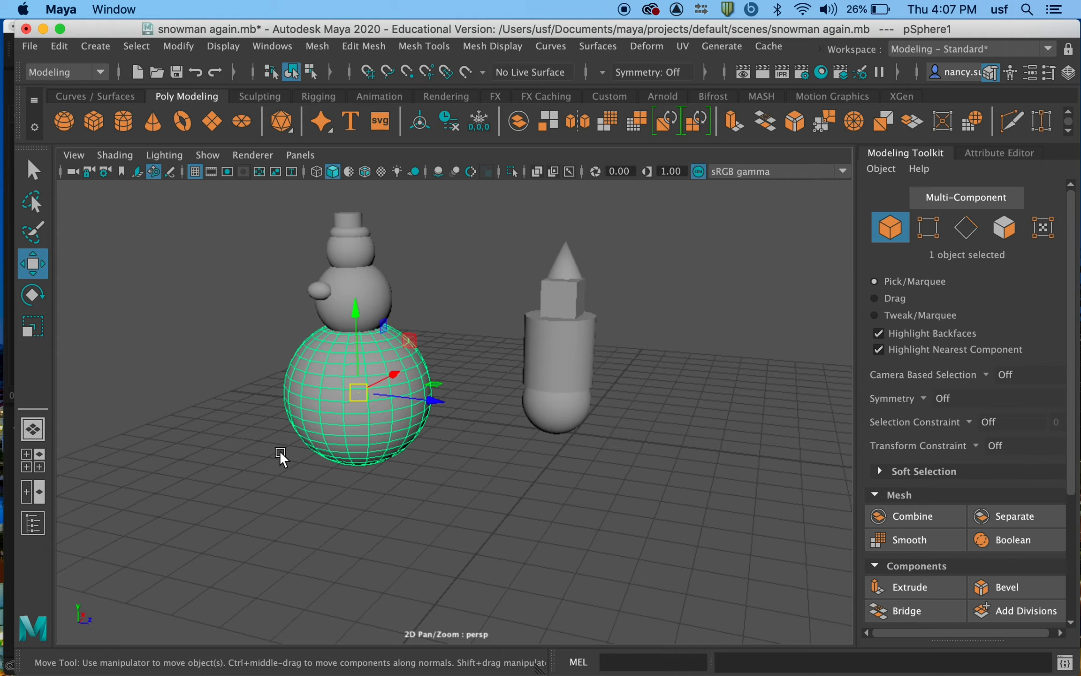
left_click_drag(269, 453, 476, 446, "alt")
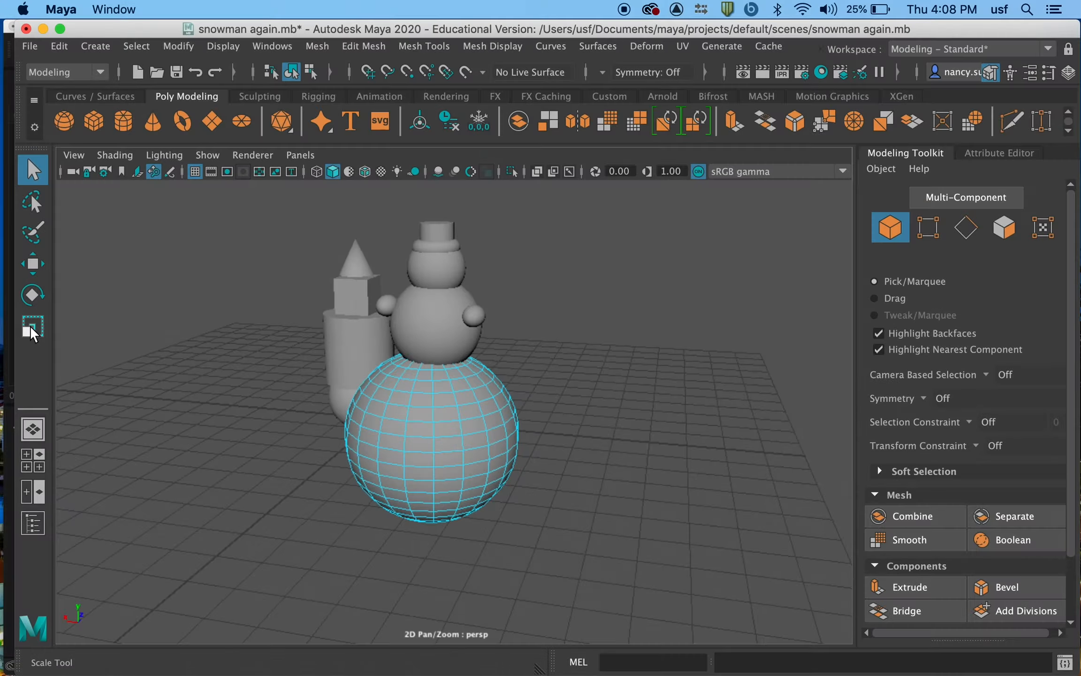
left_click(31, 326)
key("w")
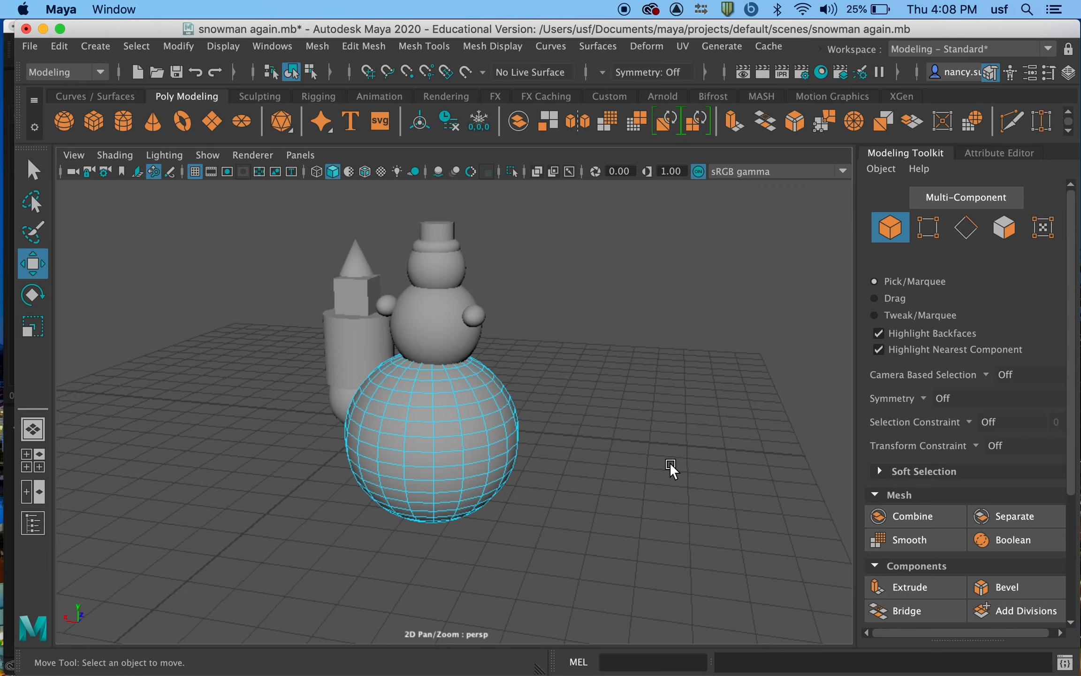
key("z")
left_click_drag(404, 430, 352, 518)
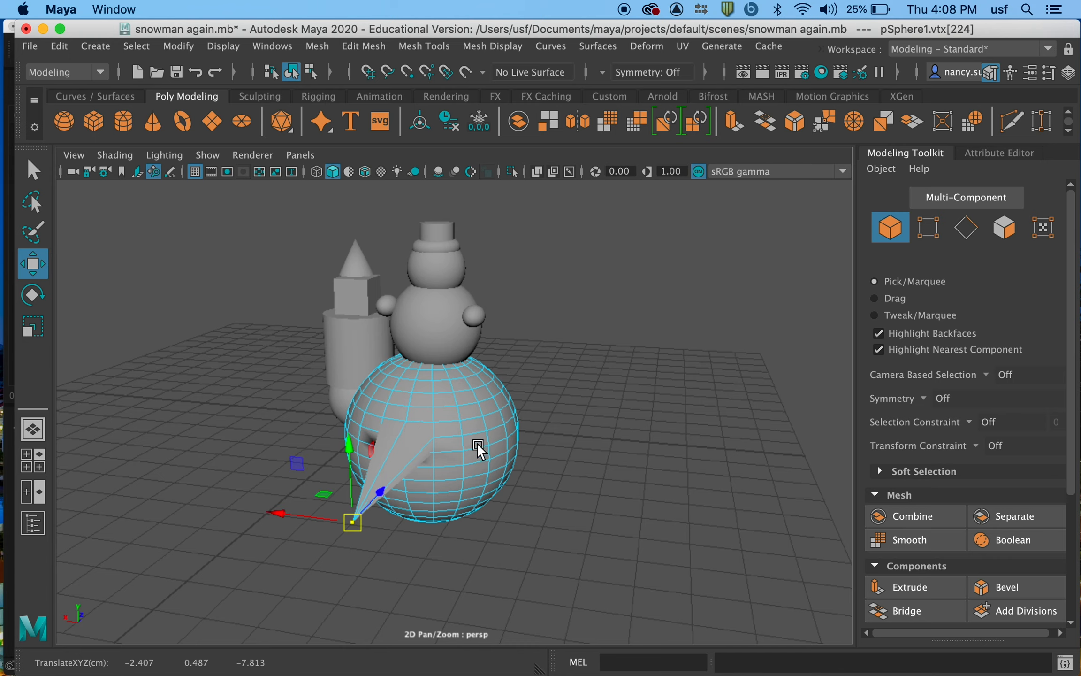
- Switch the bottom sphere to vertex mode and pull two more of its vertices outward into sideways spikes
scroll(502, 444, "down", 2)
scroll(503, 442, "up", 10)
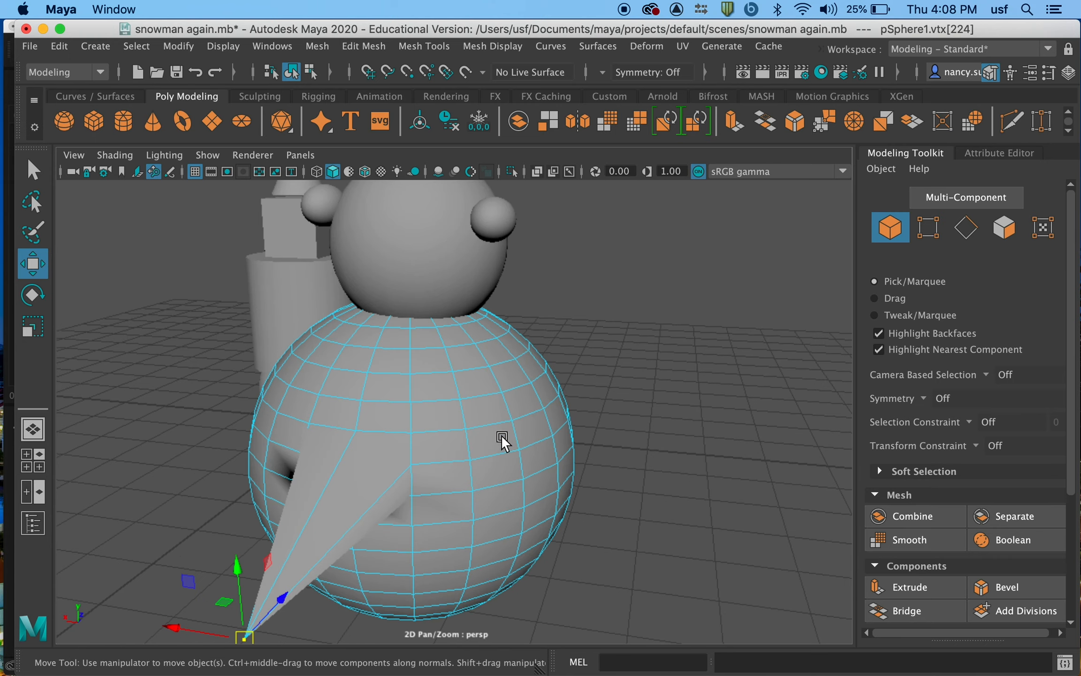
right_click_drag(480, 432, 403, 197)
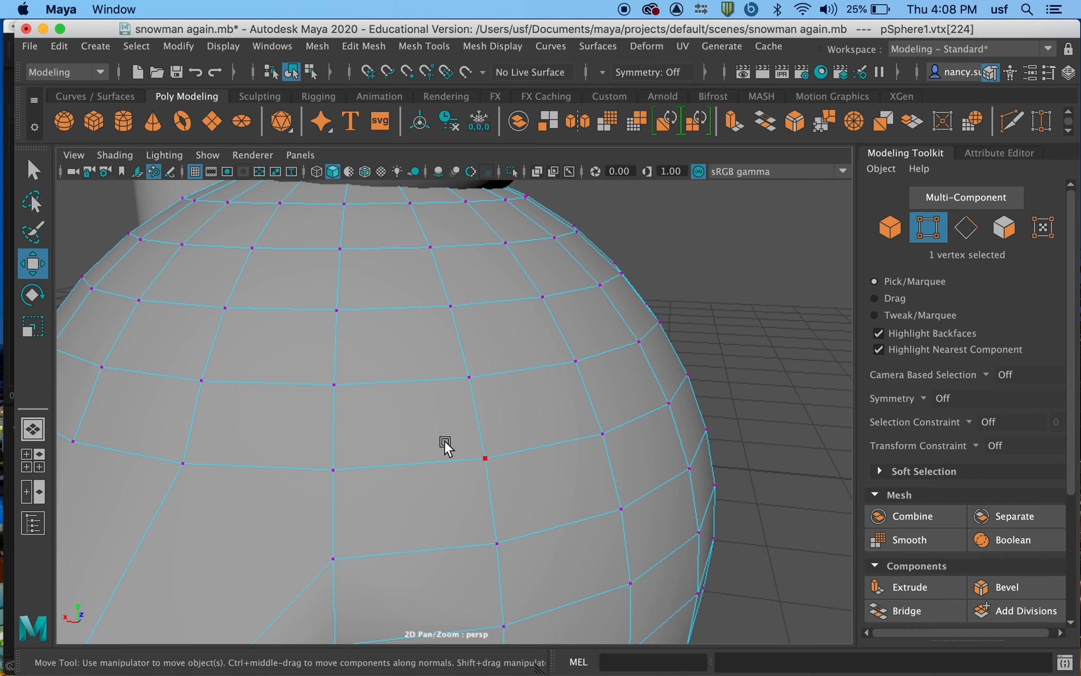
left_click(471, 377)
left_click_drag(470, 377, 794, 395)
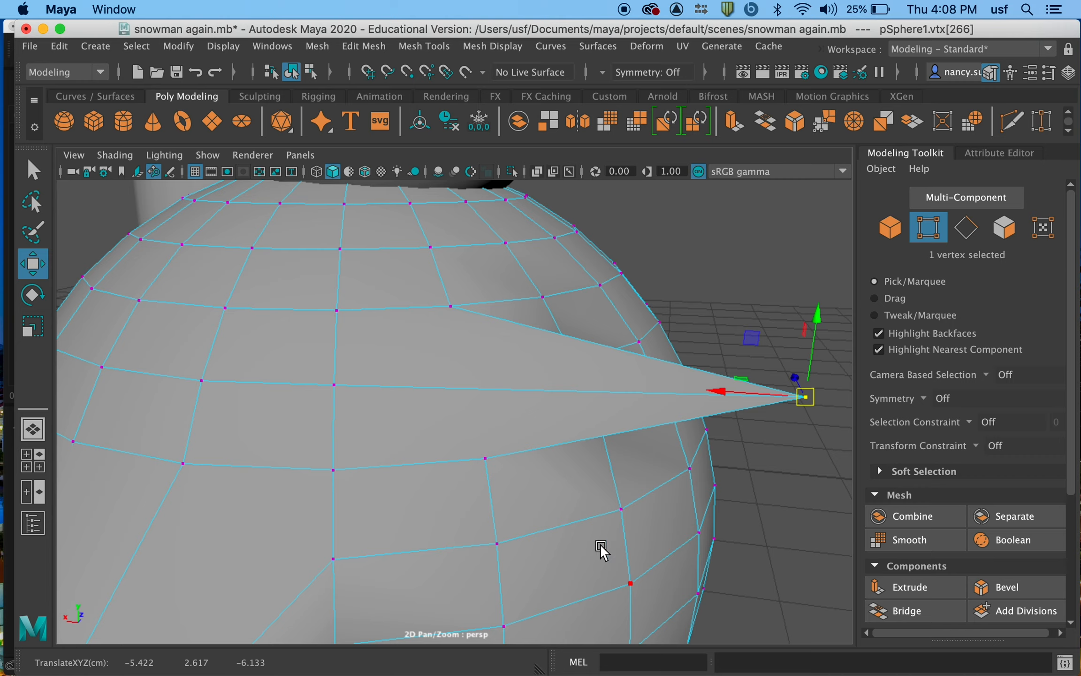
left_click(621, 508)
left_click_drag(622, 507, 822, 535)
- Examine the bottom sphere's mesh up close from inside and outside, and return to a full view of the scene
scroll(615, 636, "up", 3)
scroll(616, 634, "down", 3)
scroll(617, 633, "up", 4)
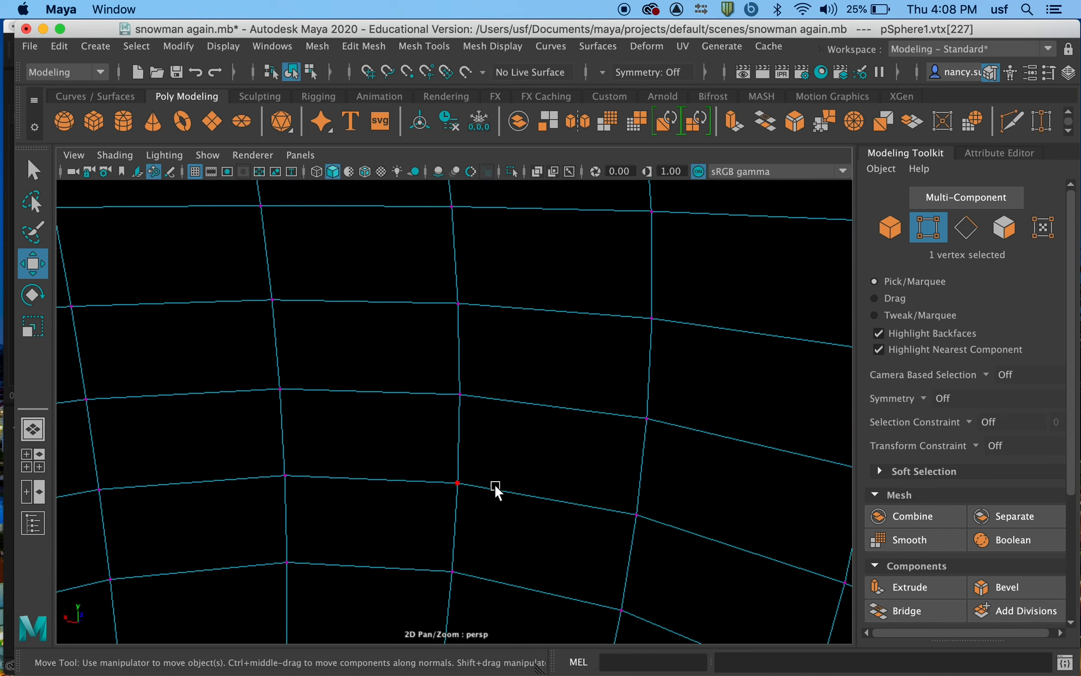
left_click_drag(375, 392, 332, 388, "alt")
scroll(333, 389, "up", 3)
scroll(343, 393, "down", 4)
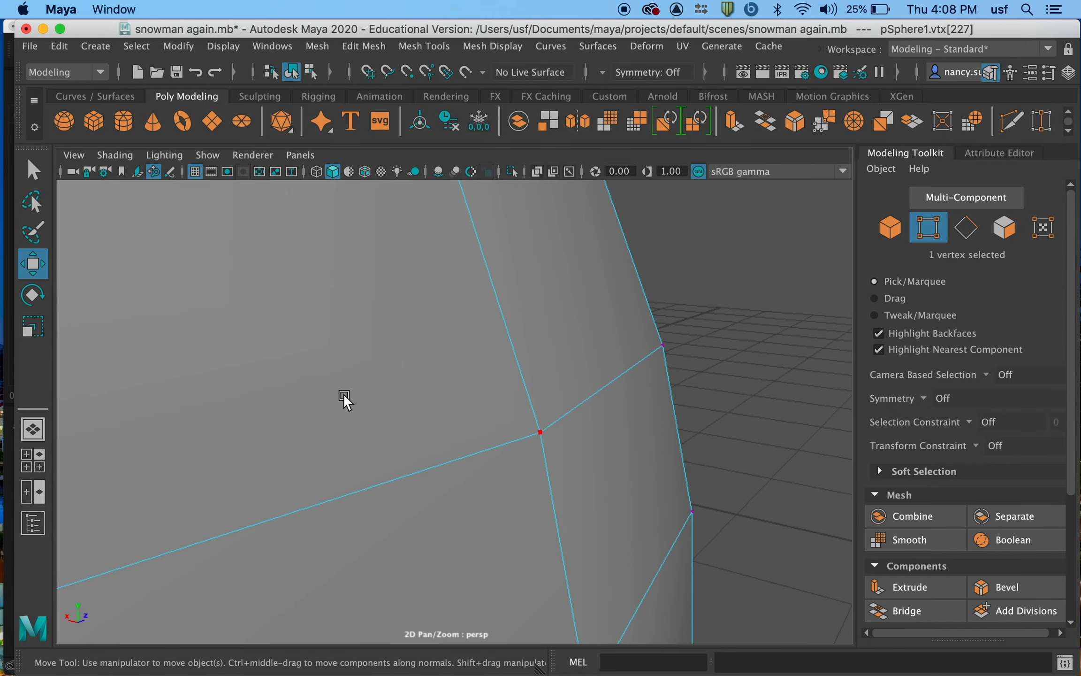
scroll(343, 393, "down", 3)
left_click_drag(553, 486, 587, 477, "alt")
scroll(586, 473, "down", 10)
left_click_drag(659, 545, 386, 456, "alt")
left_click(390, 460)
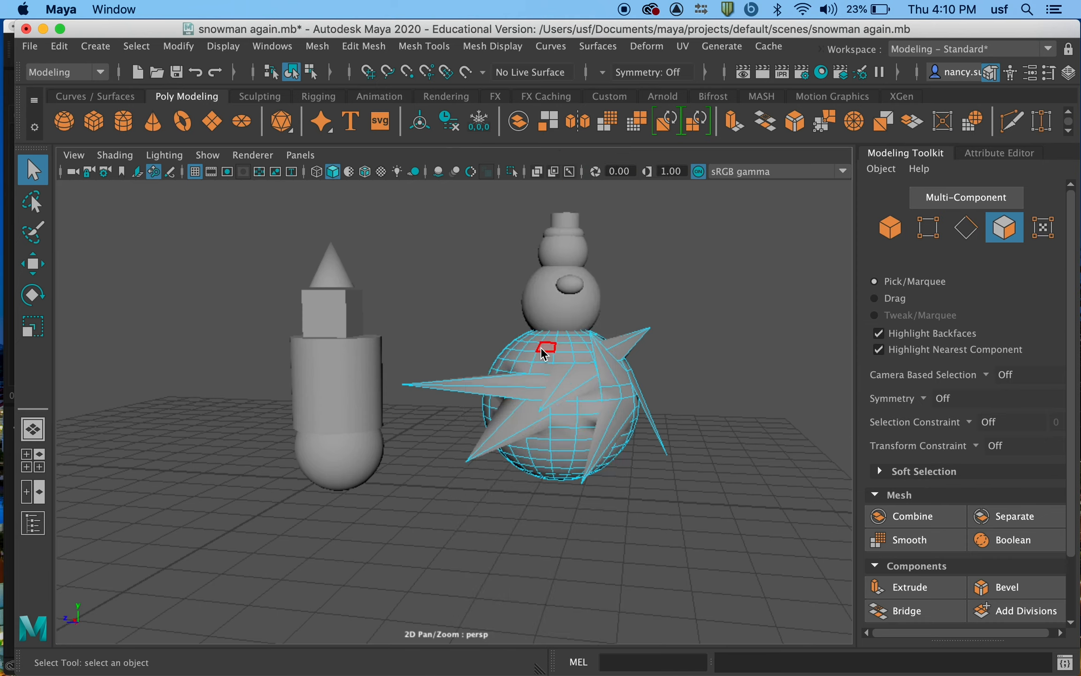
- Return the spiked bottom sphere from face mode to object mode, select it as a whole and deselect it
right_click_drag(541, 350, 618, 179)
left_click(584, 559)
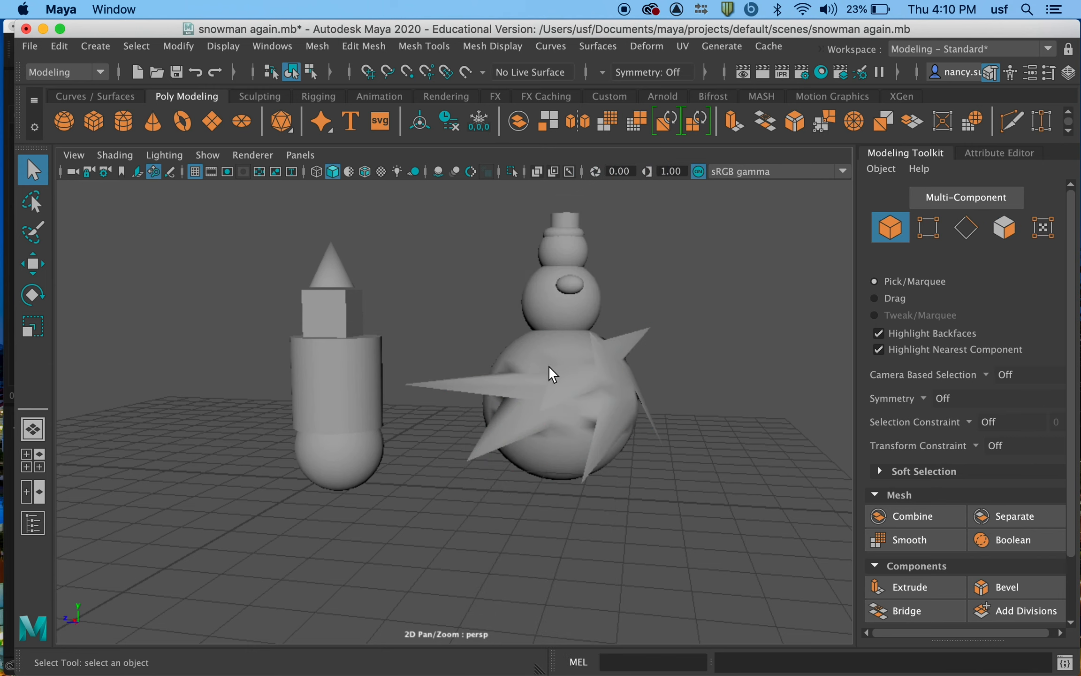
left_click(652, 448)
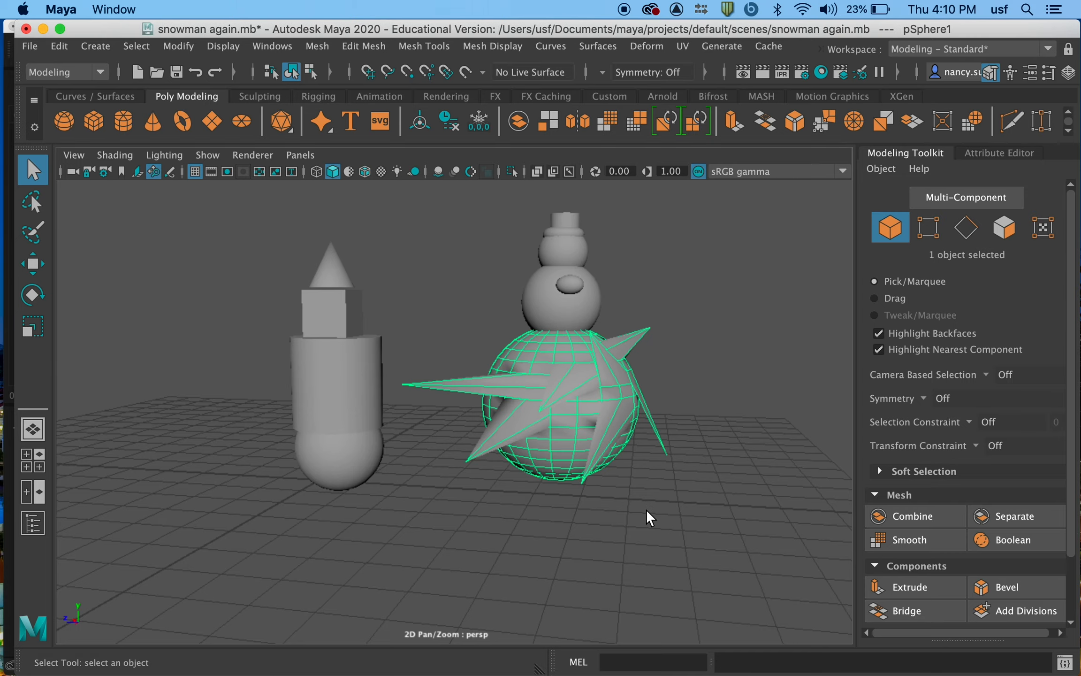
left_click(522, 580)
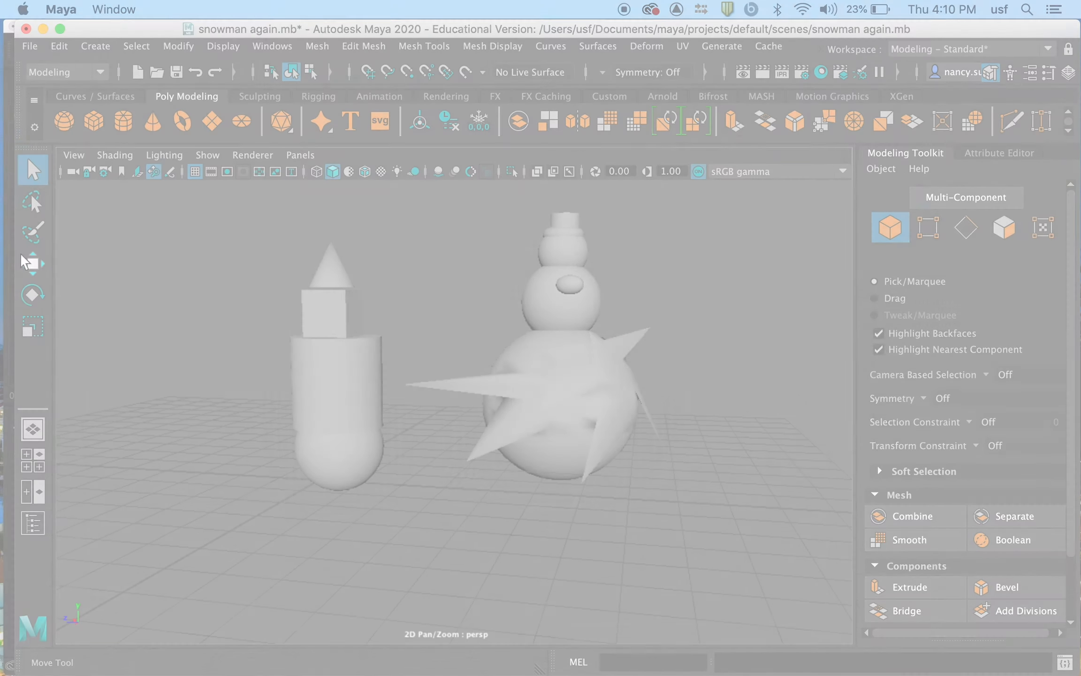